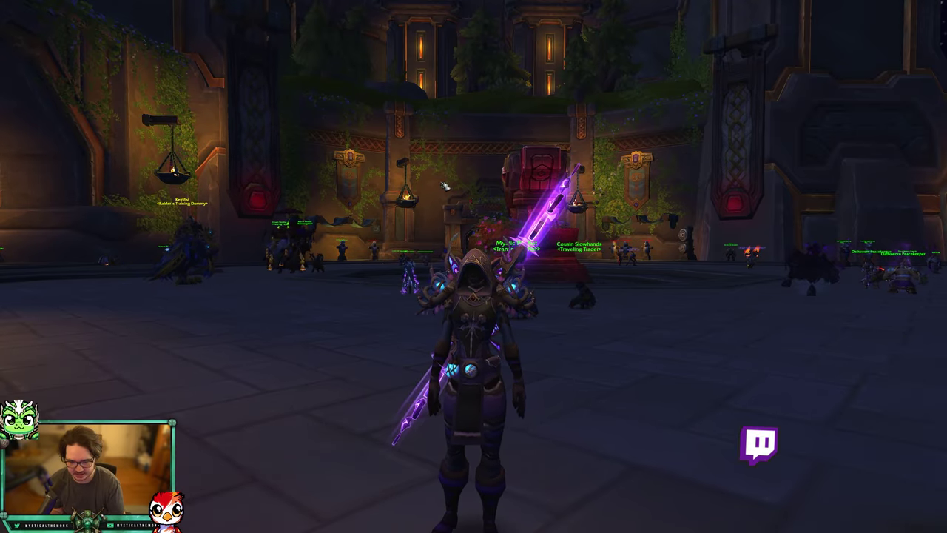
# Scroll to the top of the retail_files GitHub repository README.
pyautogui.scroll(2, 461, 192)
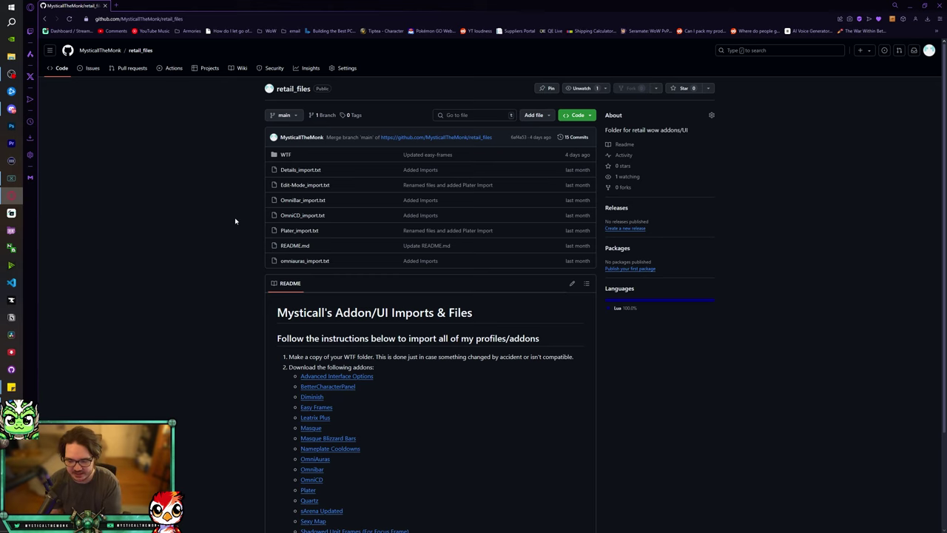
# Scroll down through the README's list of required addons.
pyautogui.scroll(-3, 239, 219)
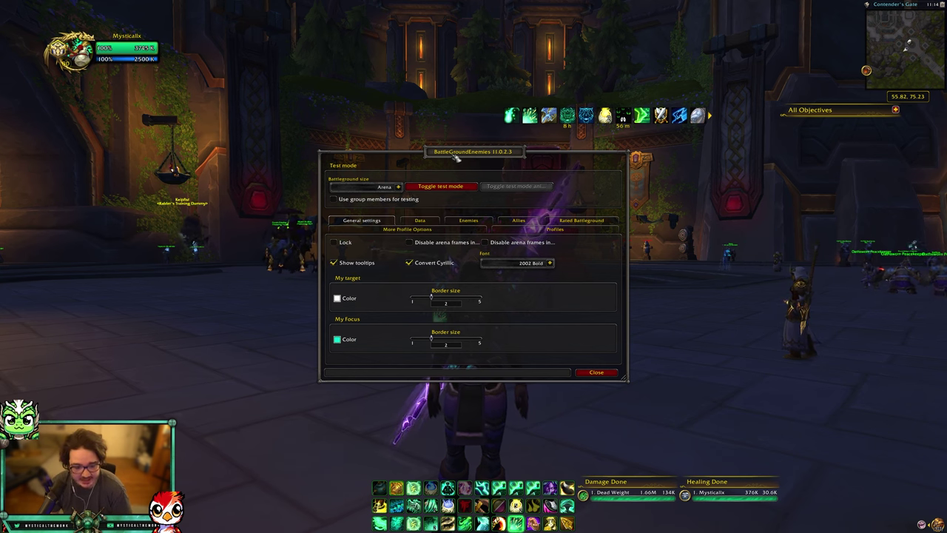
# Turn on BattleGroundEnemies test mode and move the settings window clear of the test frames.
pyautogui.click(453, 186)
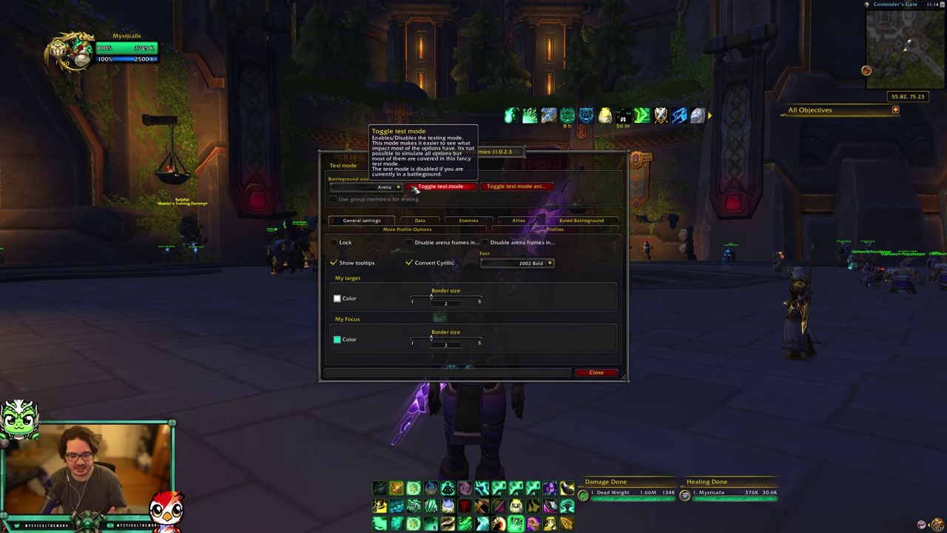
pyautogui.moveTo(472, 151); pyautogui.dragTo(421, 156)
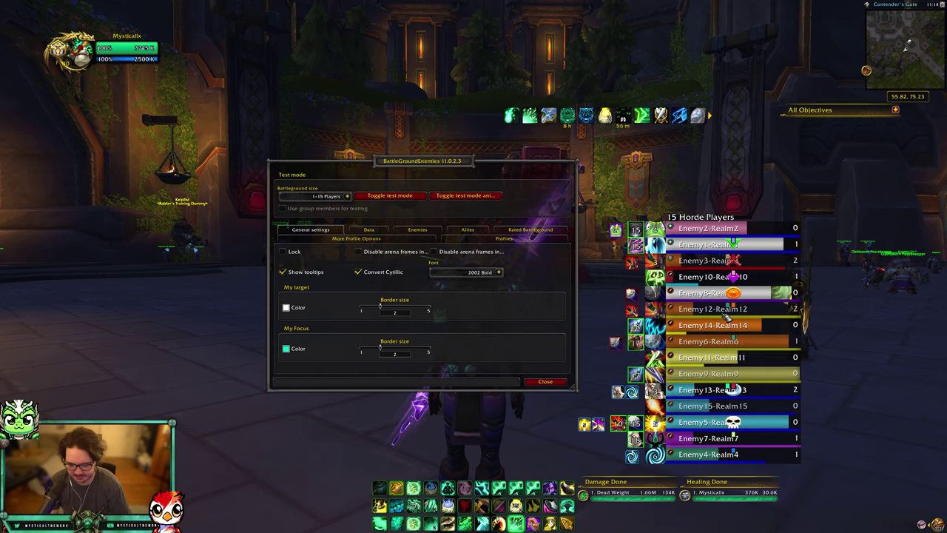
pyautogui.moveTo(661, 214); pyautogui.dragTo(662, 215)
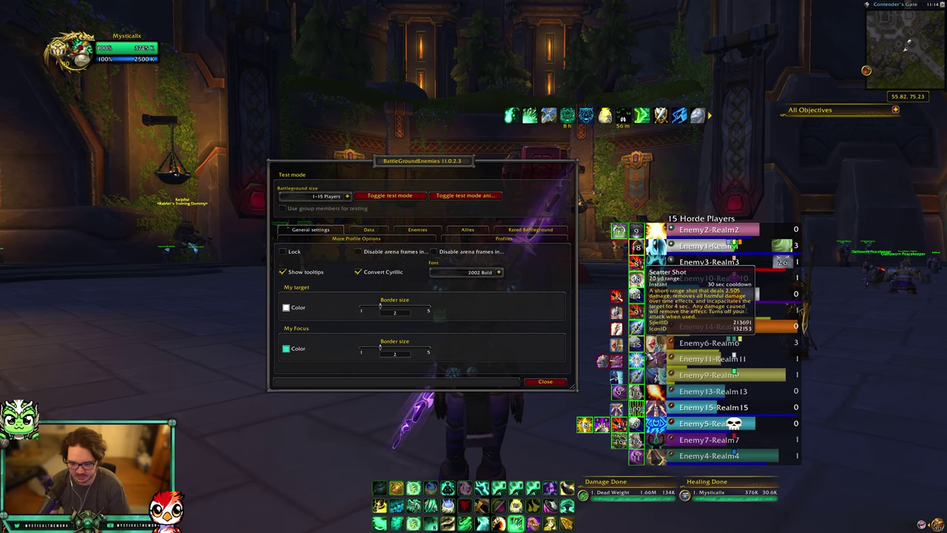
# Review the Enemies settings and their left- and right-click key bindings.
pyautogui.click(417, 229)
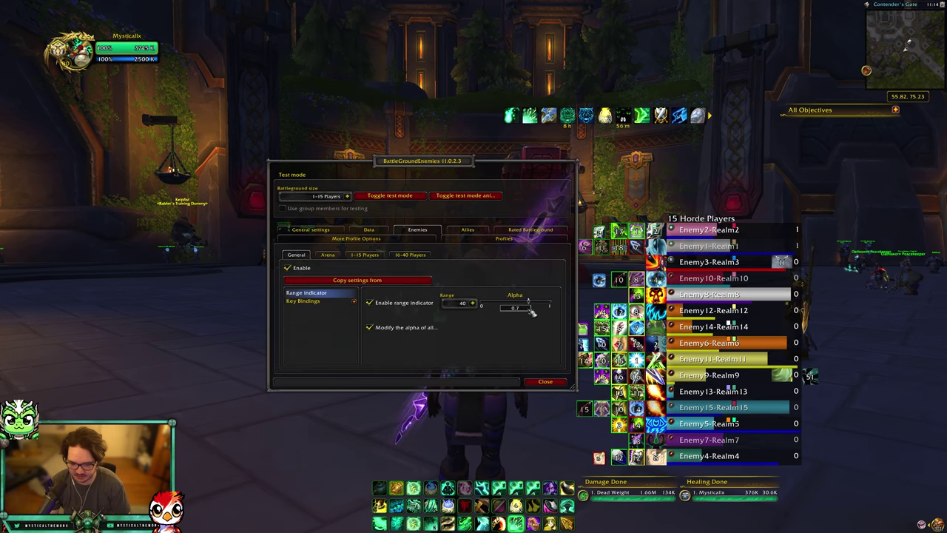
pyautogui.click(331, 300)
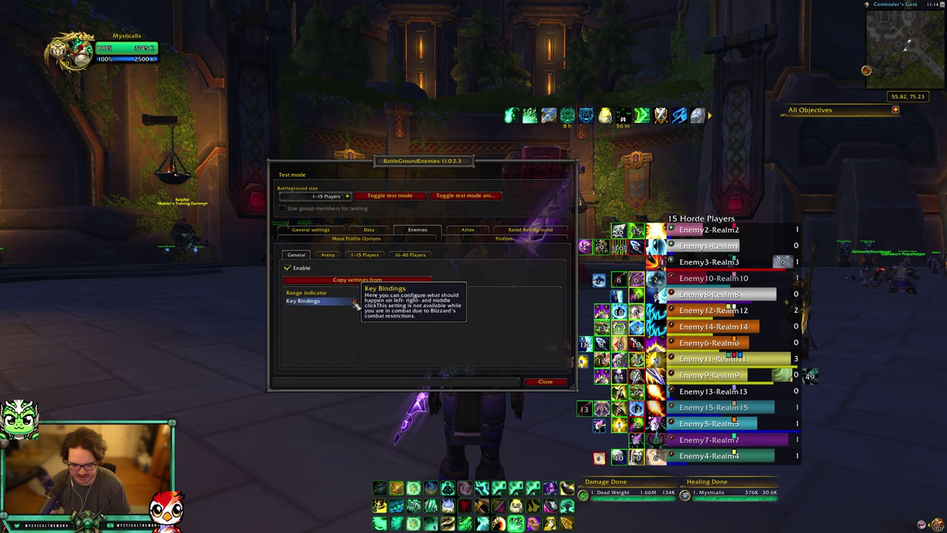
pyautogui.click(312, 317)
pyautogui.click(311, 309)
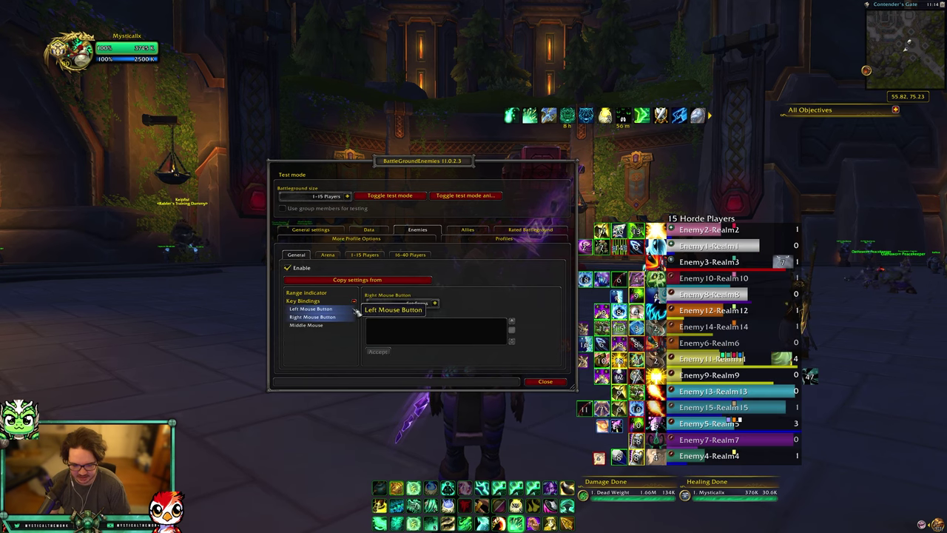
pyautogui.click(314, 317)
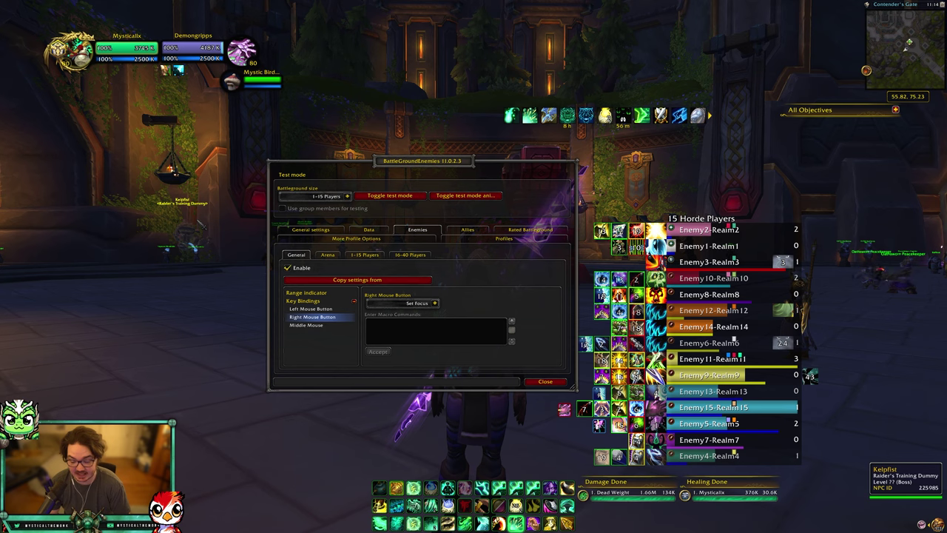
# Review the Allies, Rated Battleground and More Profile Options tabs.
pyautogui.moveTo(356, 305)
pyautogui.click(306, 292)
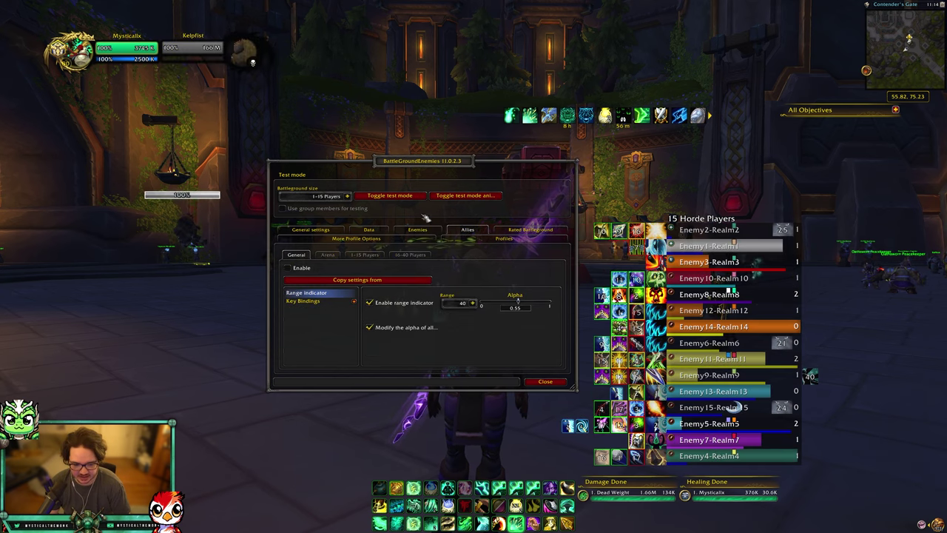
pyautogui.click(530, 230)
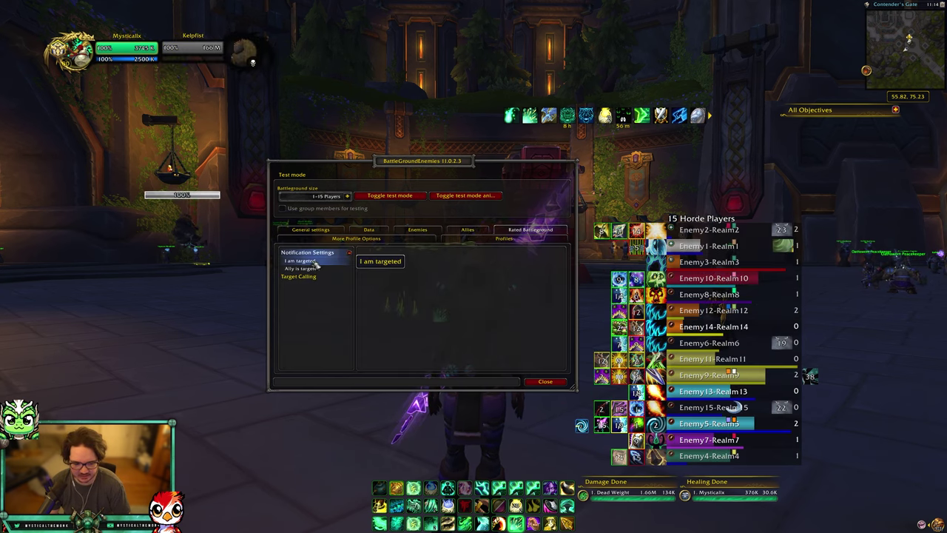
pyautogui.click(359, 239)
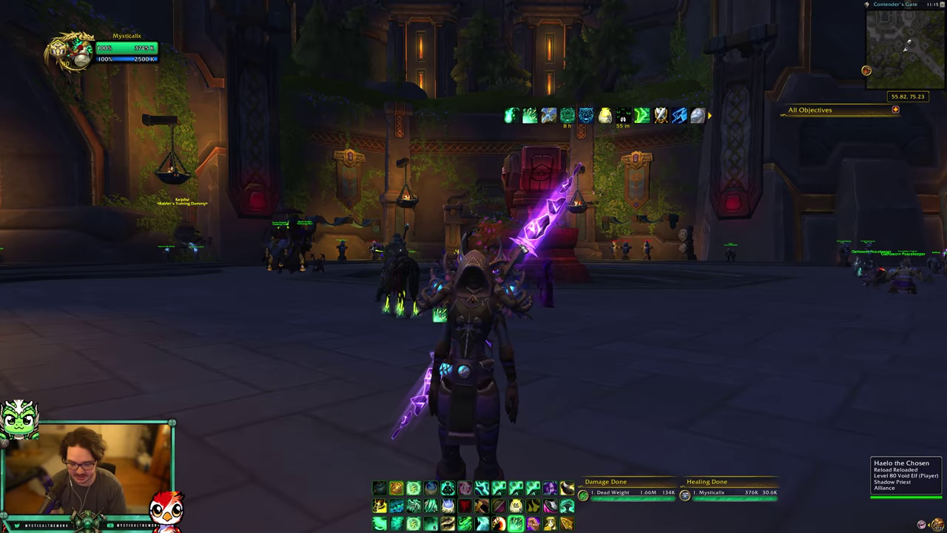
# Check the installed addons list from the game menu, then close it.
pyautogui.press('Escape')
pyautogui.click(478, 224)
pyautogui.scroll(2, 445, 151)
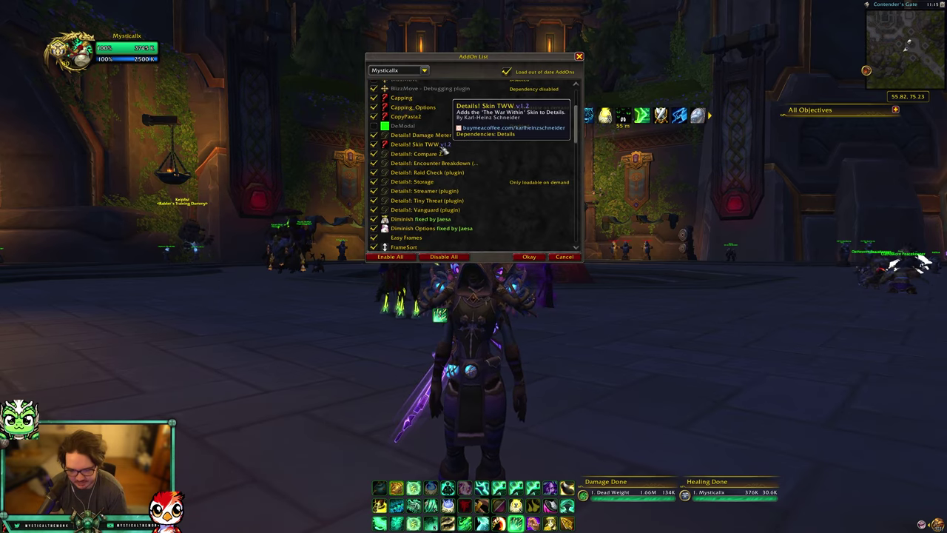
pyautogui.press('Escape')
pyautogui.press('Escape')
# Walk to the training dummies and open the Details! Options Panel with Ctrl+D.
pyautogui.press('w')
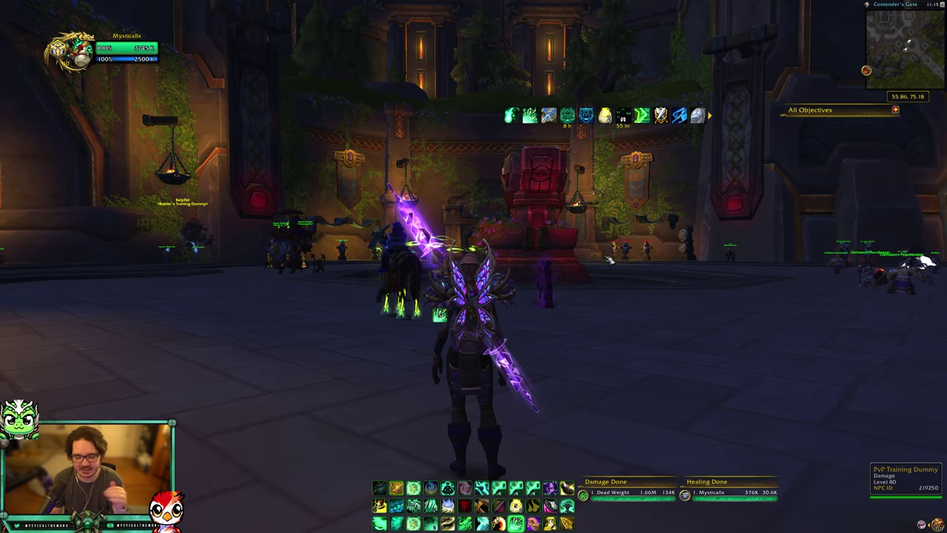
pyautogui.press('d')
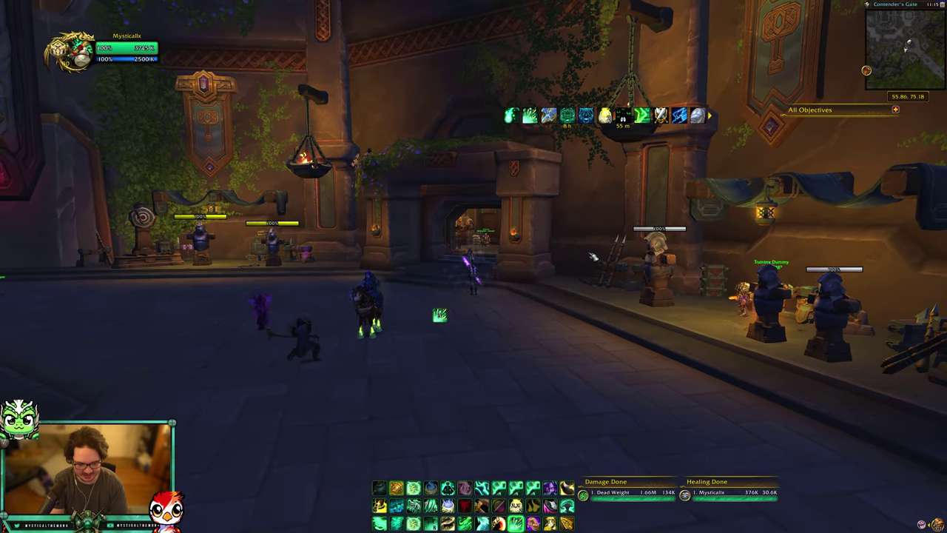
pyautogui.hotkey('ctrl', 'd')
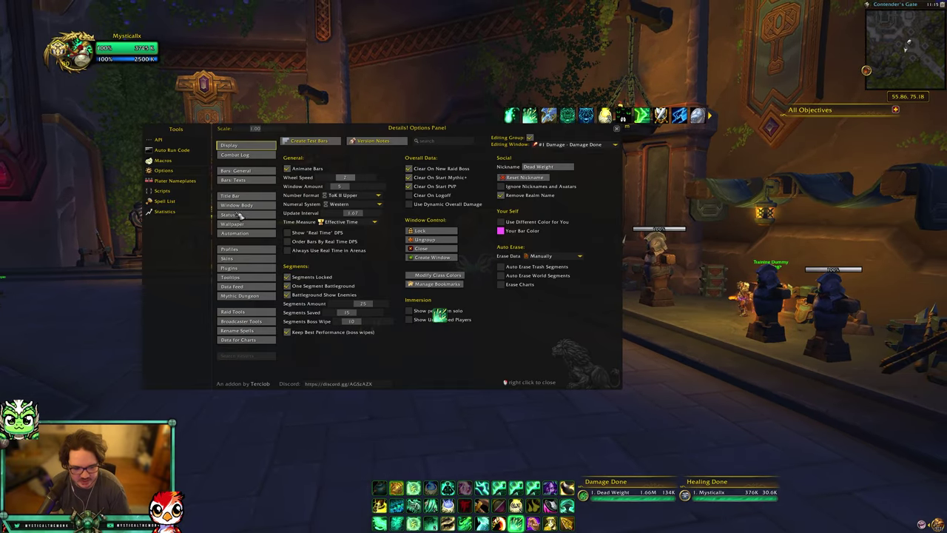
# Apply The War Within skin to Details!
pyautogui.click(243, 261)
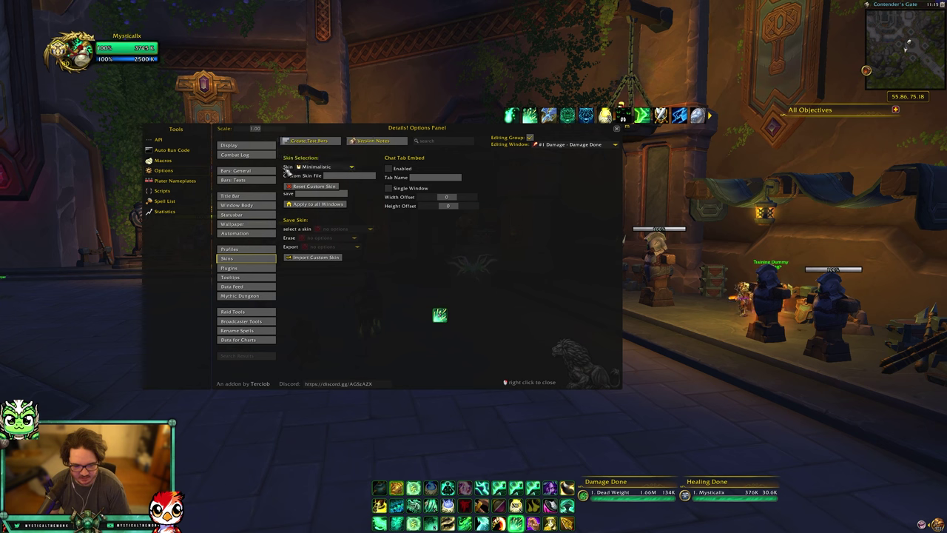
pyautogui.click(332, 169)
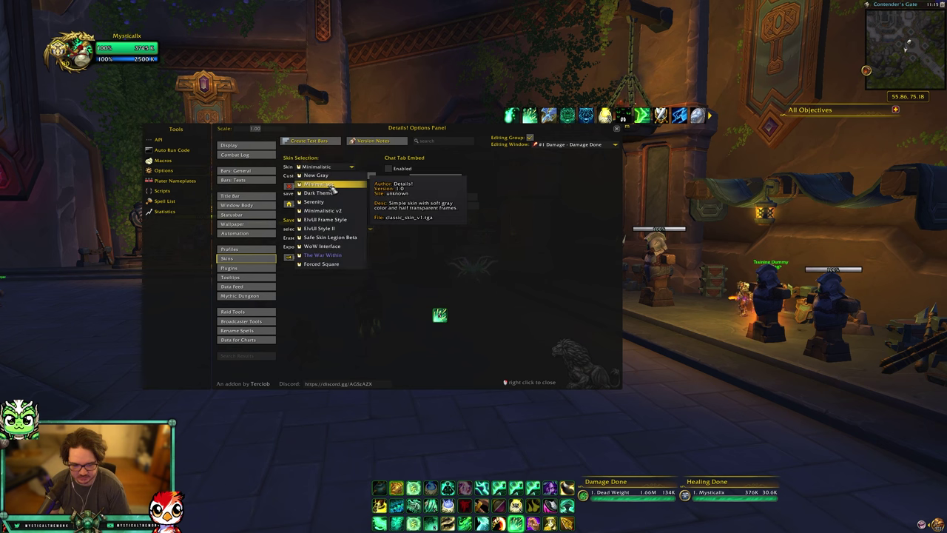
pyautogui.click(326, 255)
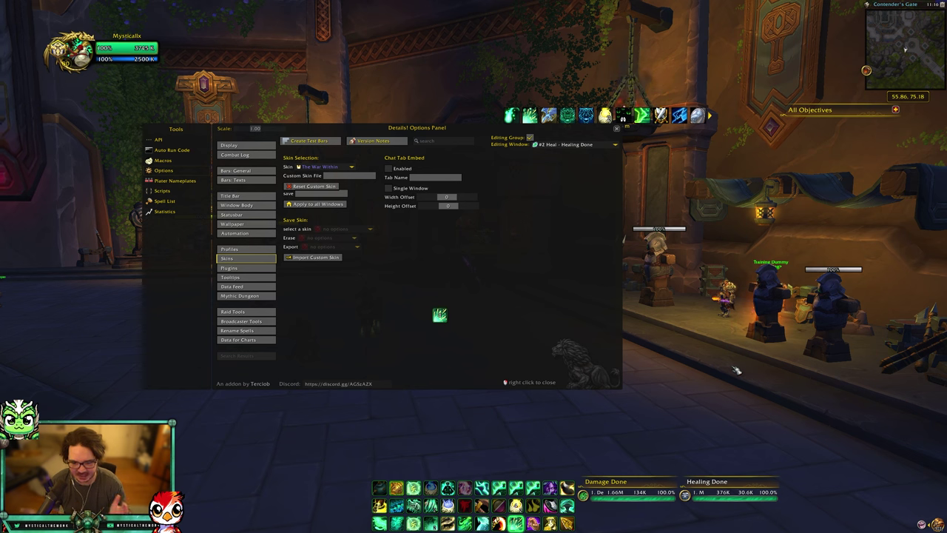
# Disable the Encounter Breakdown, Raid Check and Action Tracker plugins.
pyautogui.click(254, 269)
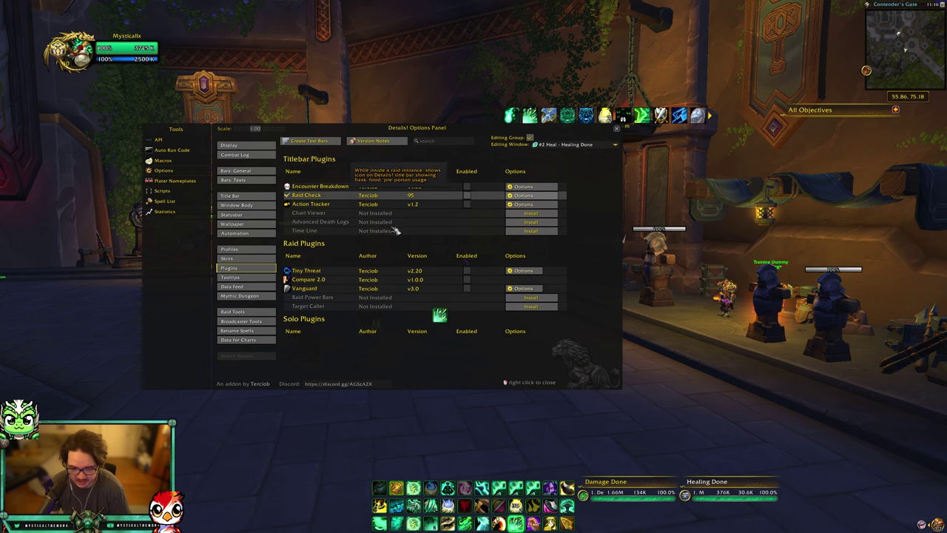
pyautogui.click(466, 205)
pyautogui.click(467, 188)
pyautogui.click(467, 196)
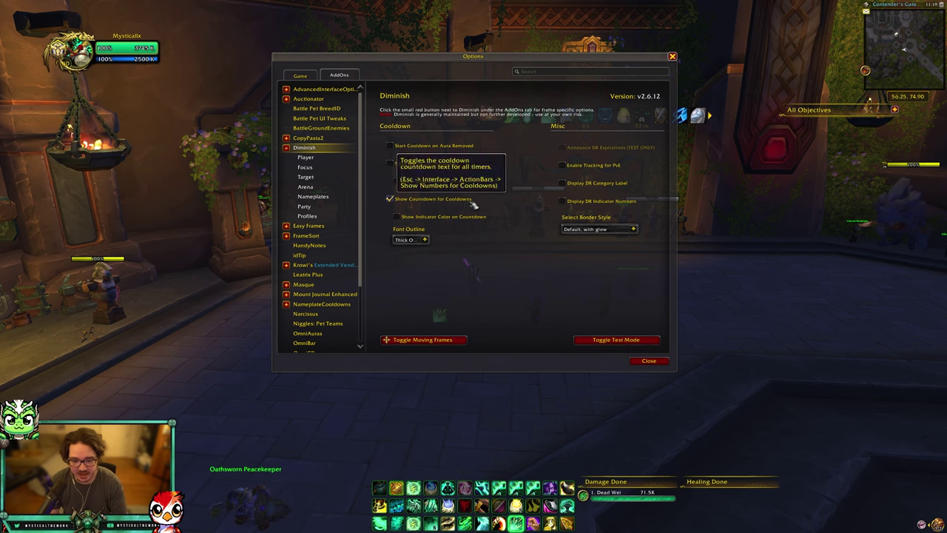
# Preview the Diminish tracking icons in test mode, then leave the preview.
pyautogui.click(305, 157)
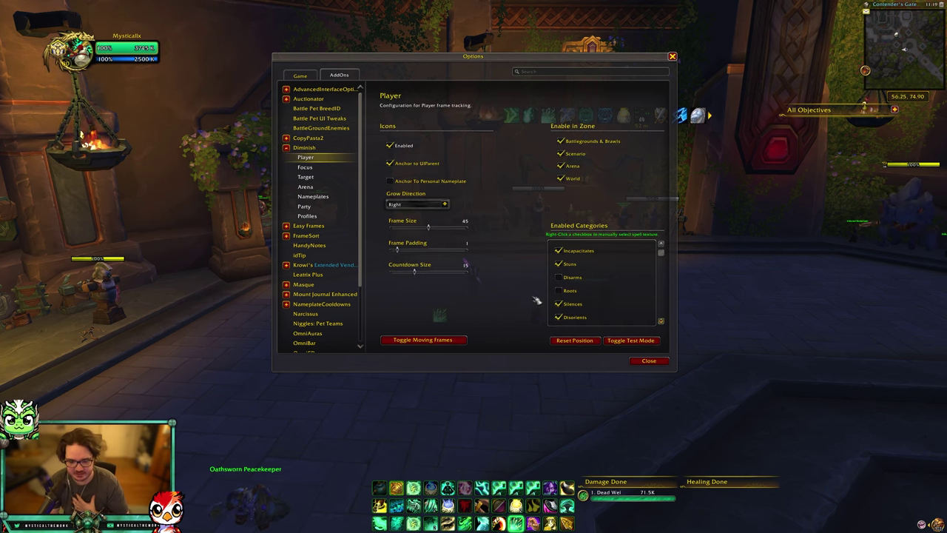
pyautogui.click(629, 340)
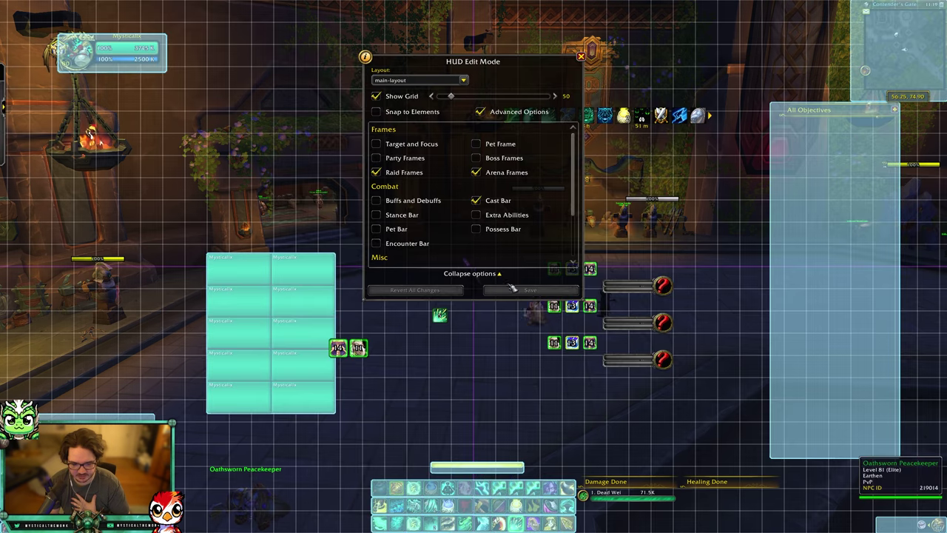
pyautogui.press('Escape')
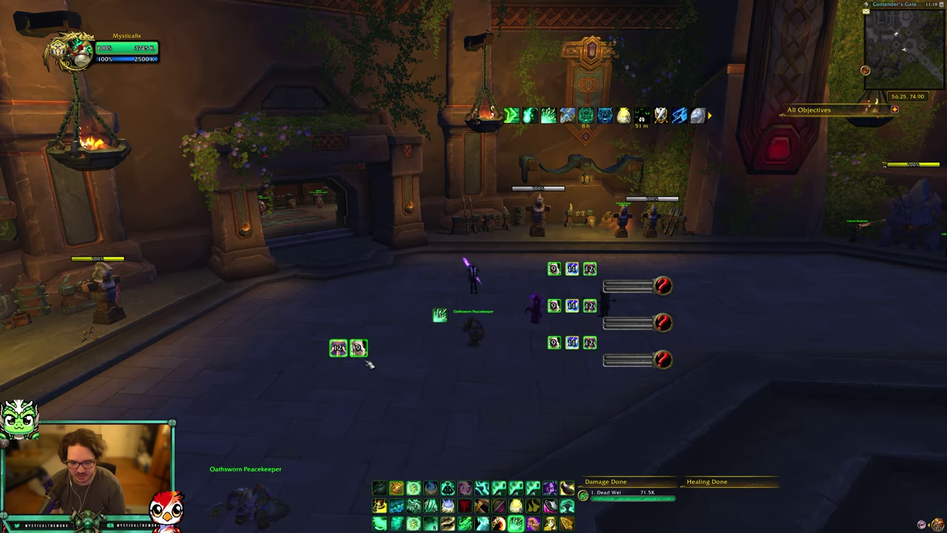
pyautogui.moveTo(363, 369); pyautogui.dragTo(348, 369)
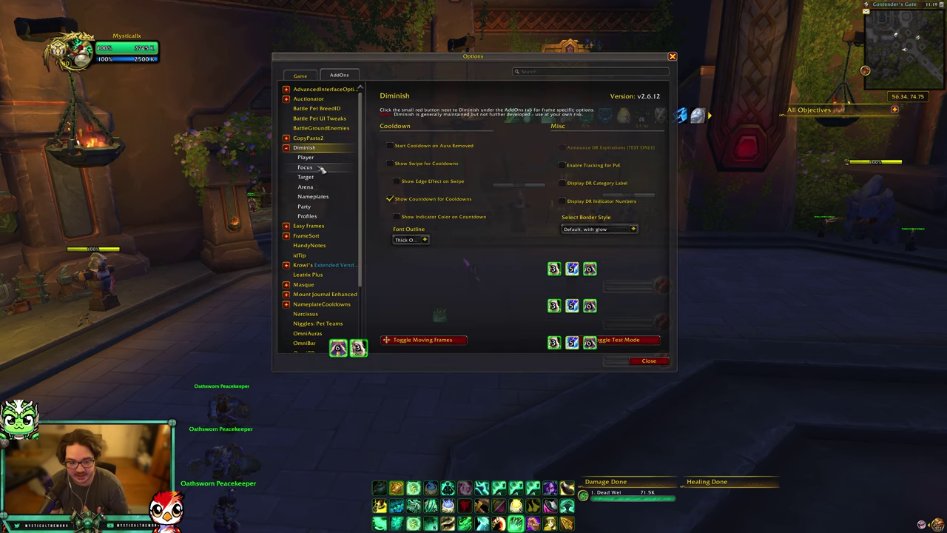
# Review Diminish Focus, Target, Arena, Nameplates, Party and Player frame settings.
pyautogui.click(321, 168)
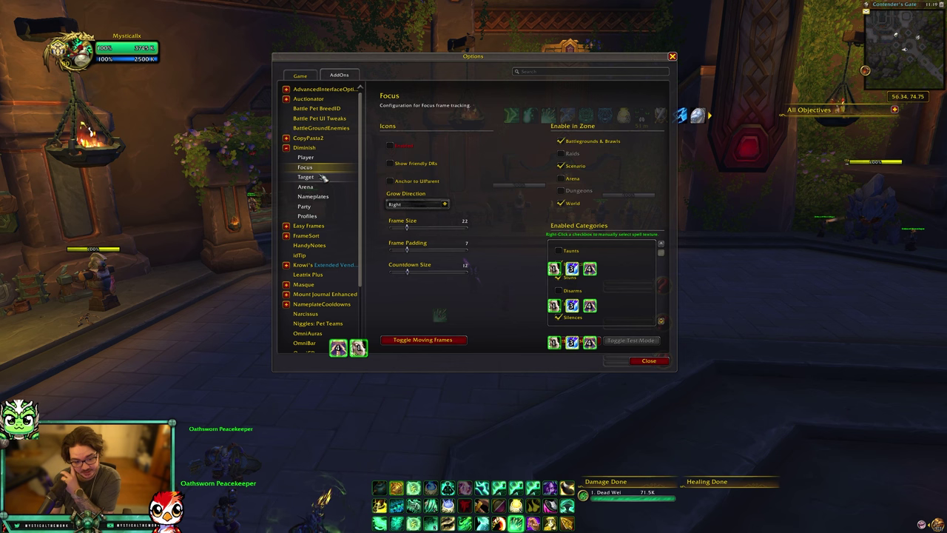
pyautogui.click(323, 177)
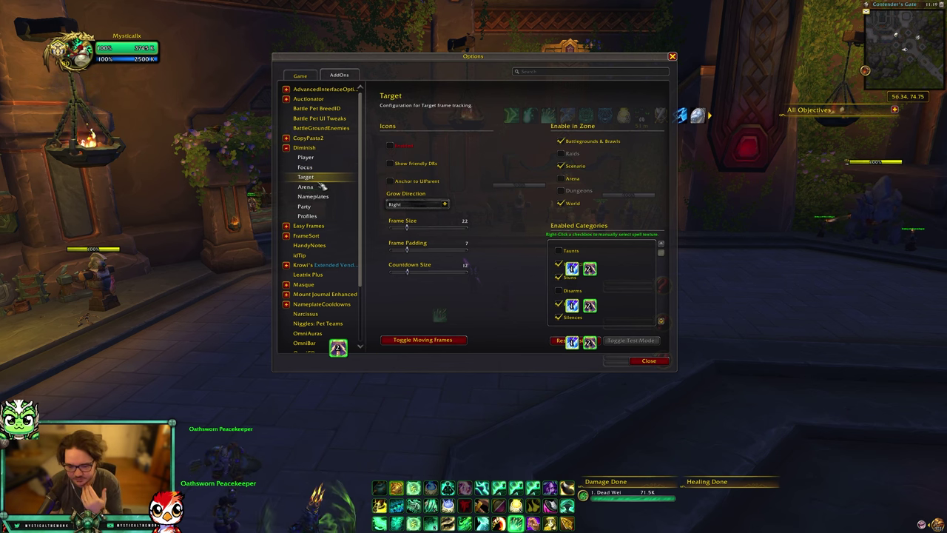
pyautogui.click(317, 187)
pyautogui.click(326, 197)
pyautogui.click(339, 207)
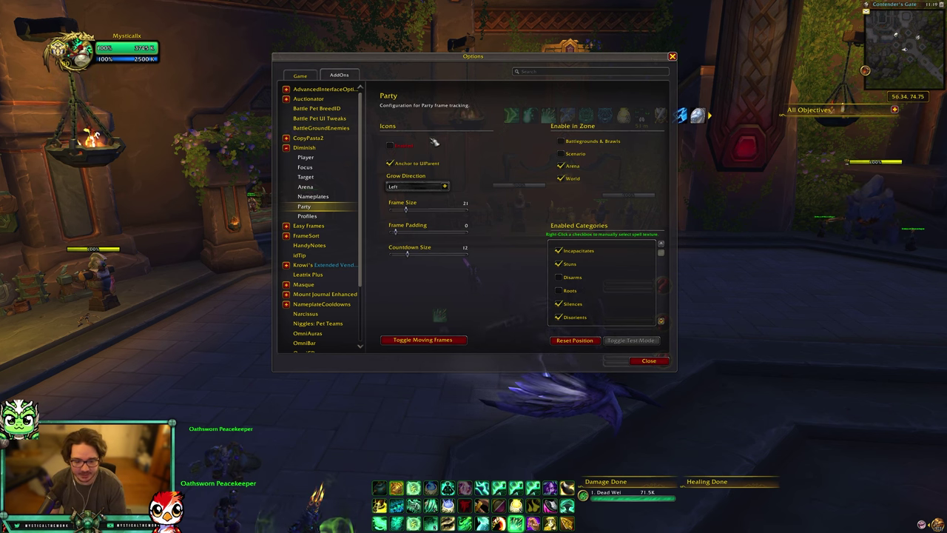
pyautogui.click(331, 158)
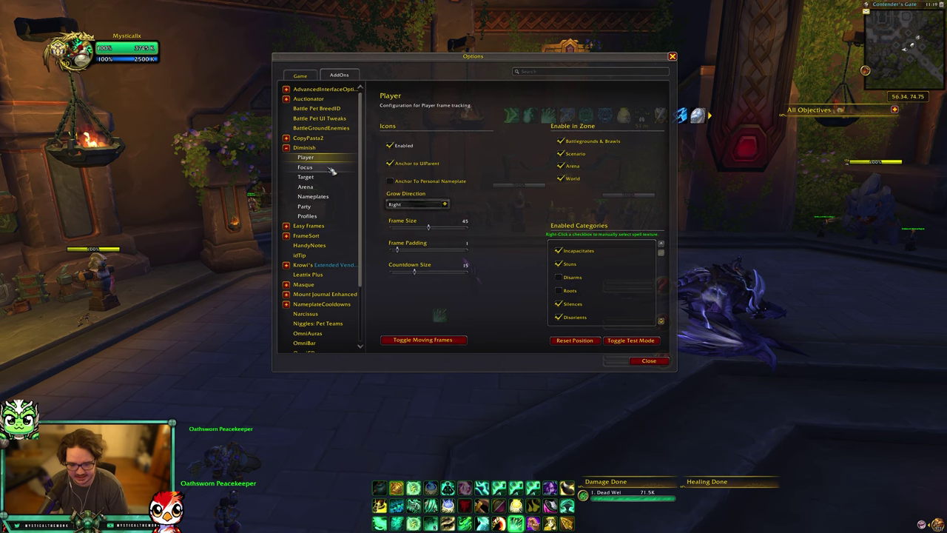
# Preview Diminish nameplate icons in test mode, then return to the Nameplates settings.
pyautogui.click(316, 196)
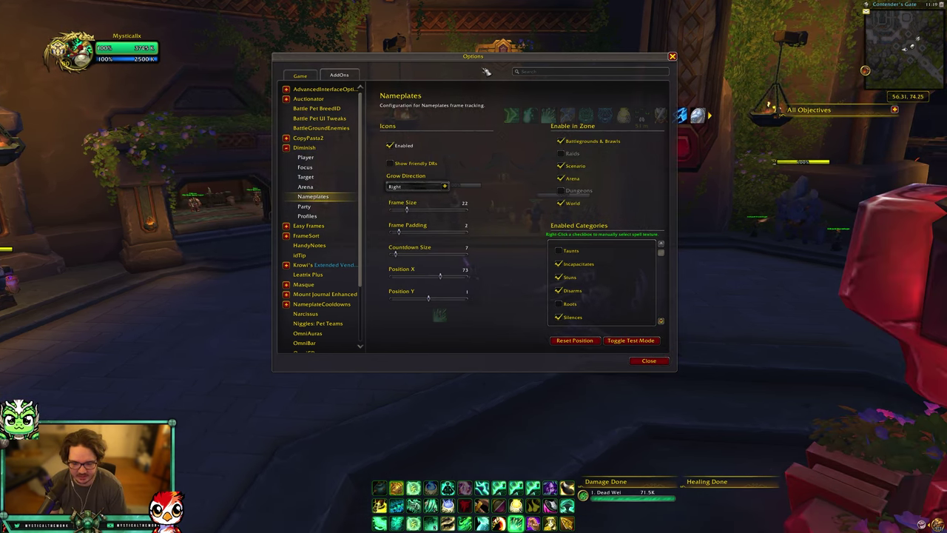
pyautogui.click(644, 340)
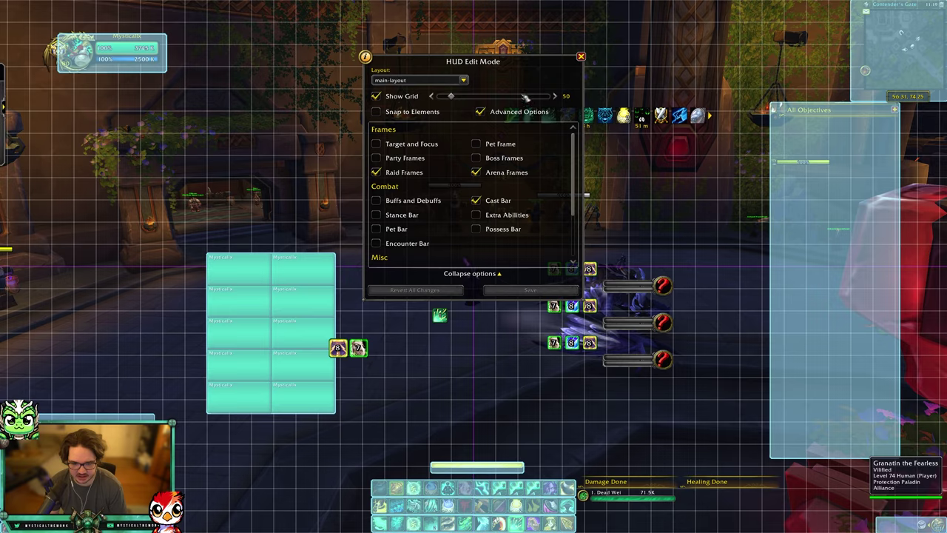
pyautogui.click(581, 57)
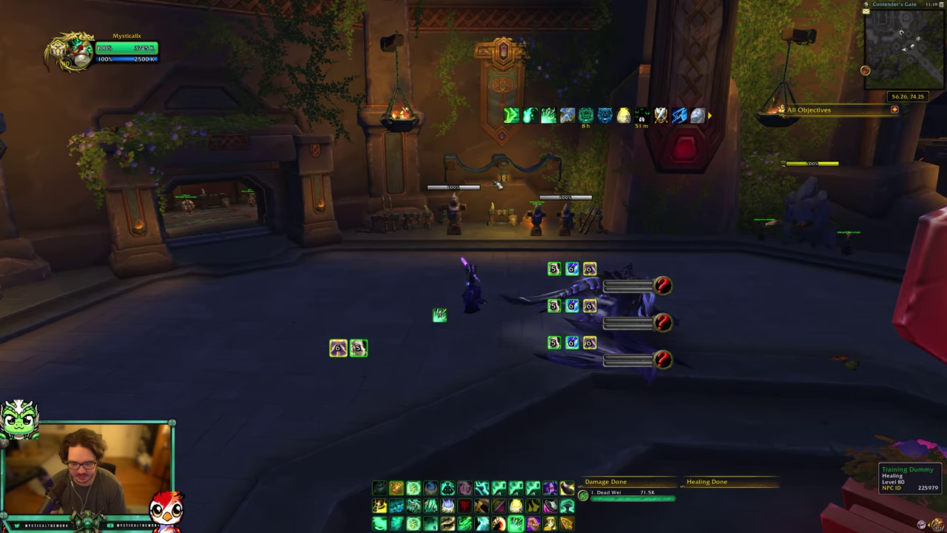
pyautogui.press('d')
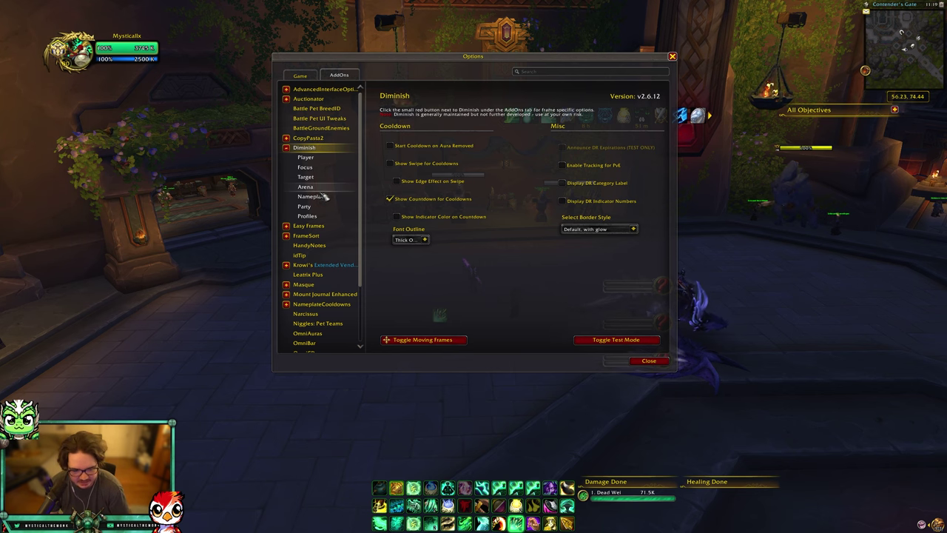
pyautogui.click(311, 196)
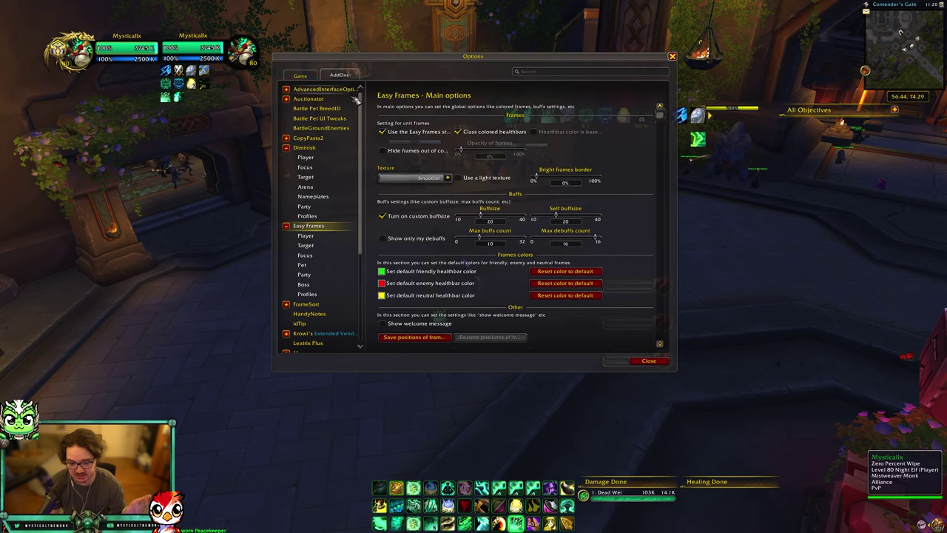
# Check the Easy Frames healthbar texture list, keeping Smoother selected.
pyautogui.click(447, 178)
pyautogui.click(449, 180)
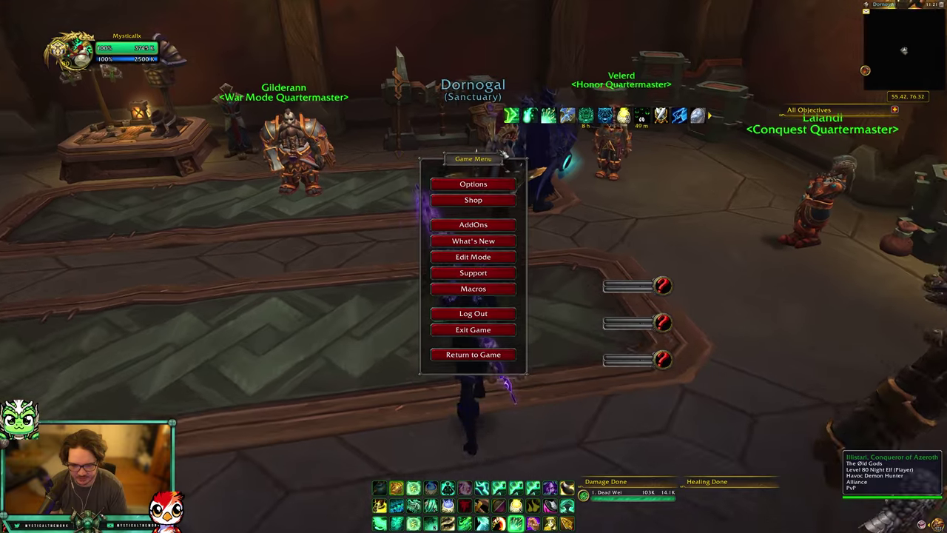
# Talk to Velerd the Honor Quartermaster and return to the first page of wares.
pyautogui.press('Escape')
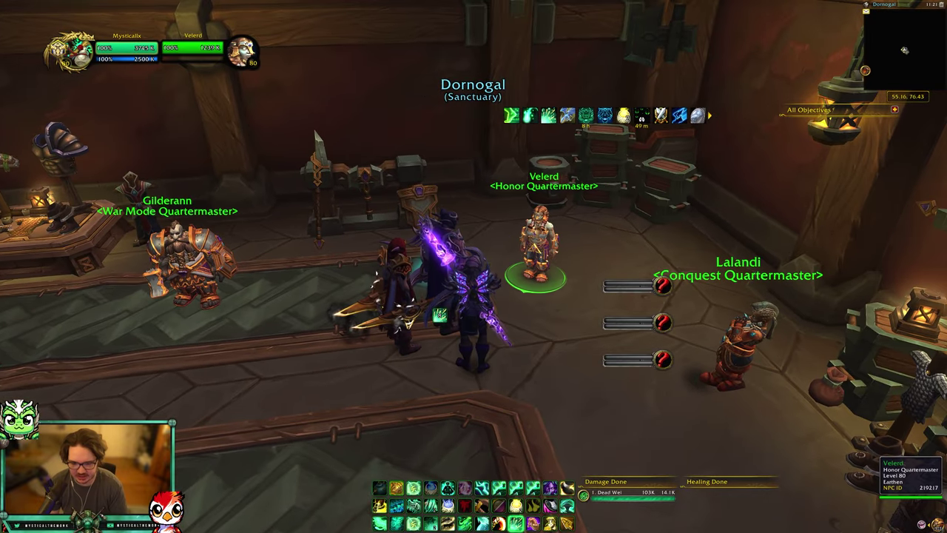
pyautogui.rightClick(536, 237)
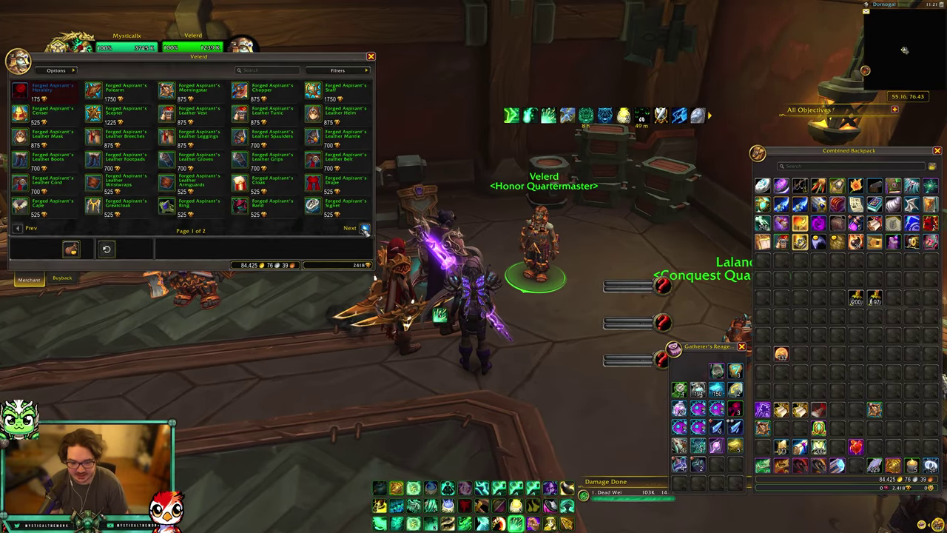
pyautogui.scroll(-1, 53, 195)
pyautogui.click(21, 229)
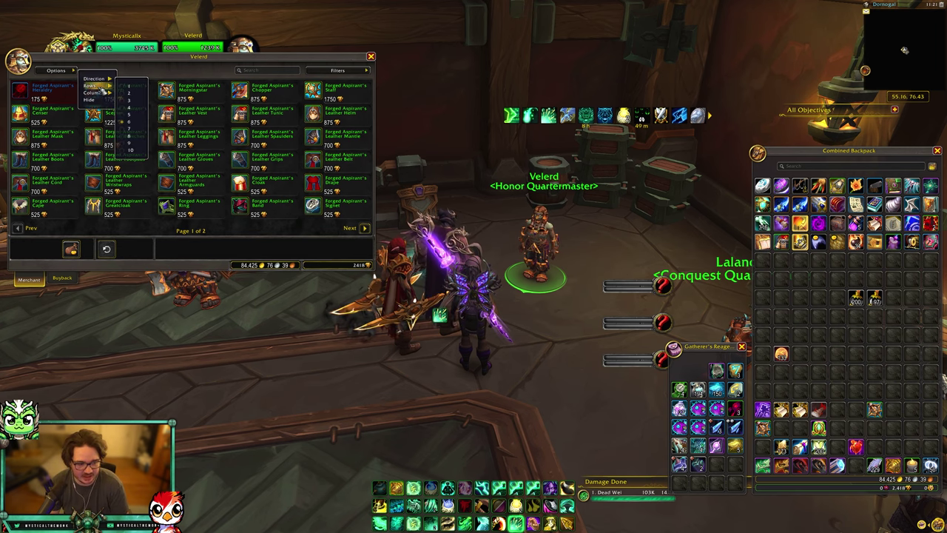
# Set the merchant window to show wares in 8 rows.
pyautogui.click(136, 141)
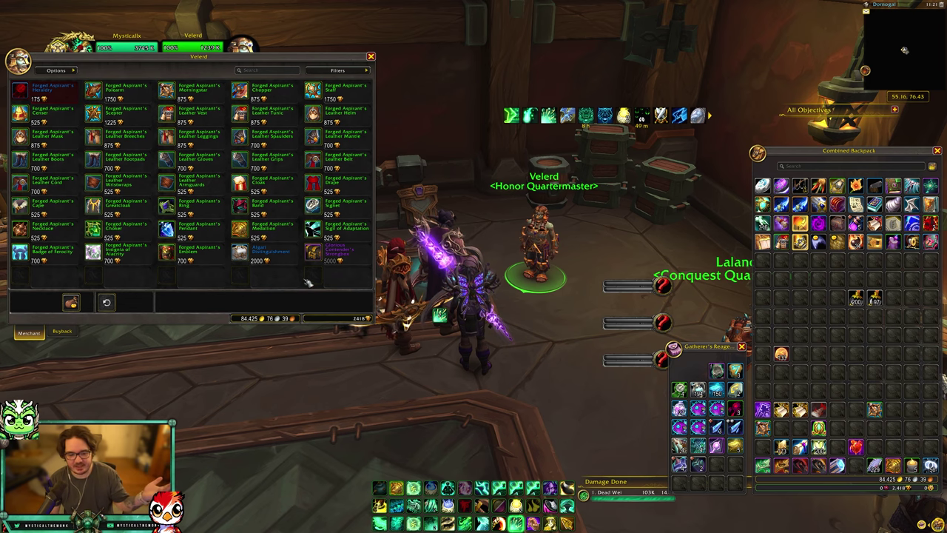
pyautogui.moveTo(169, 137)
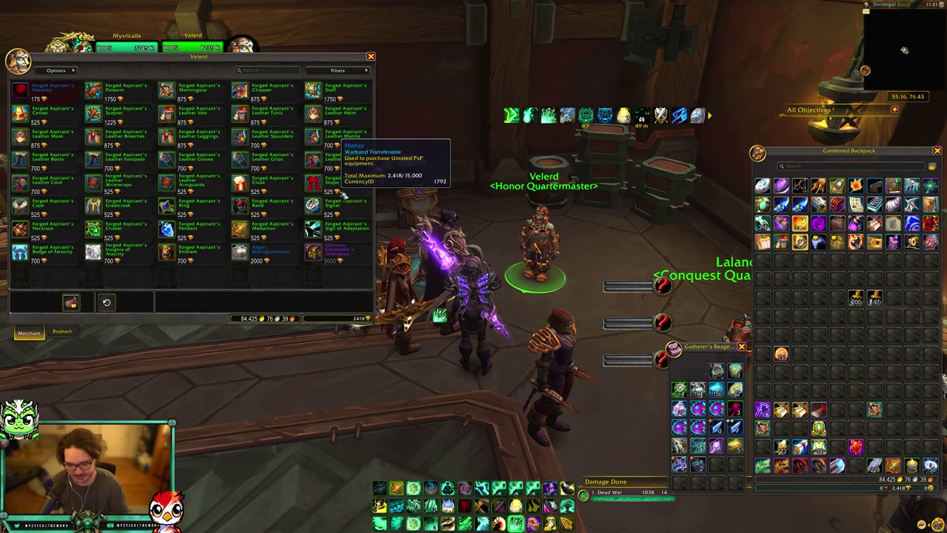
pyautogui.moveTo(170, 183)
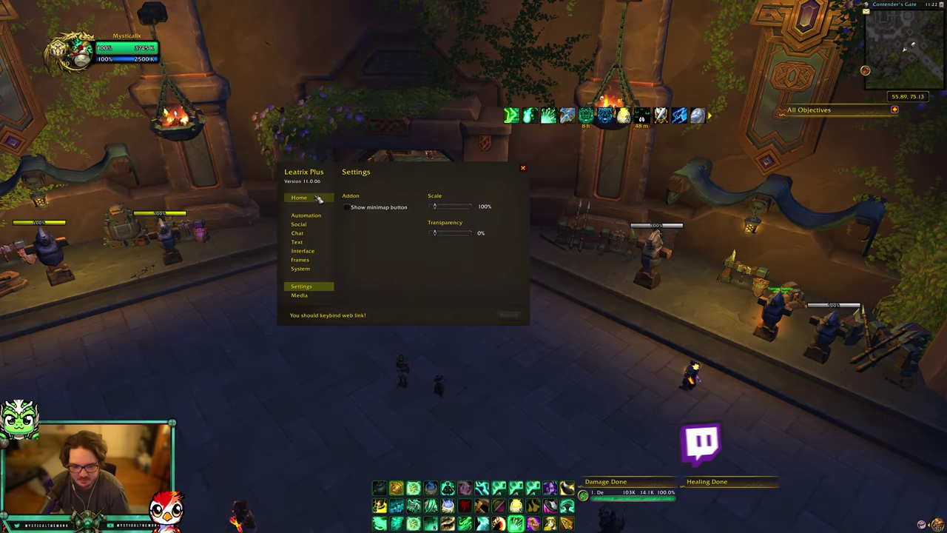
# Open the Leatrix Plus Automation page and move the panel to the right.
pyautogui.click(318, 198)
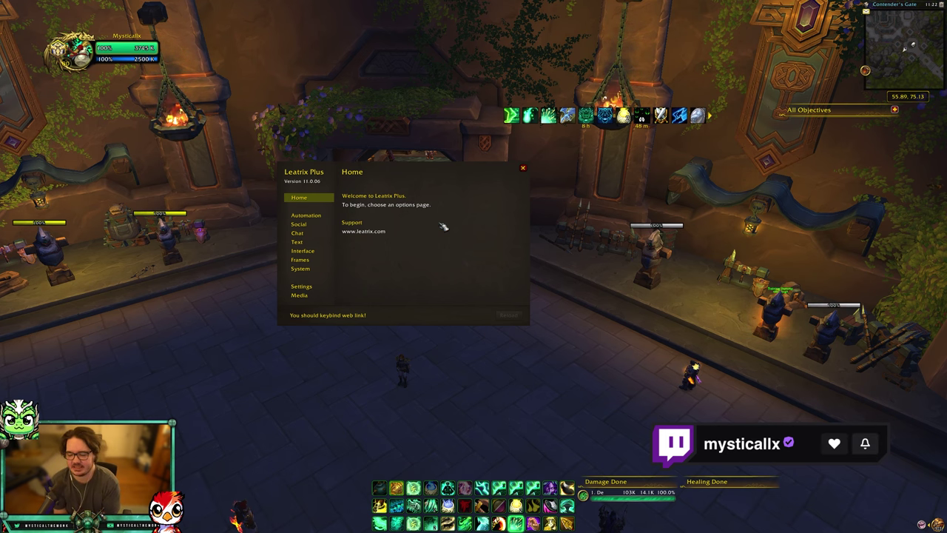
pyautogui.click(310, 215)
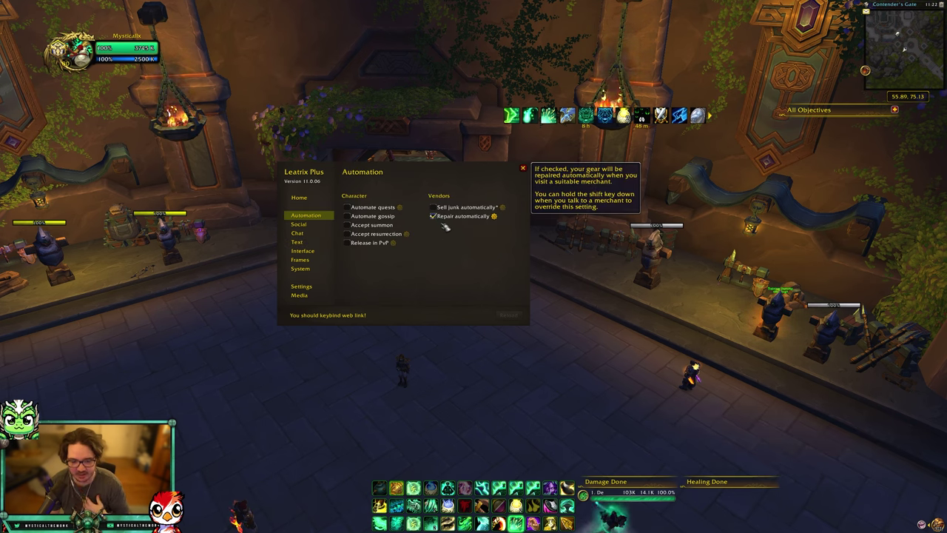
pyautogui.moveTo(429, 176); pyautogui.dragTo(748, 202)
# Visit Cousin Slowhands' shop, then enable Release in PvP and go to Social options.
pyautogui.rightClick(494, 291)
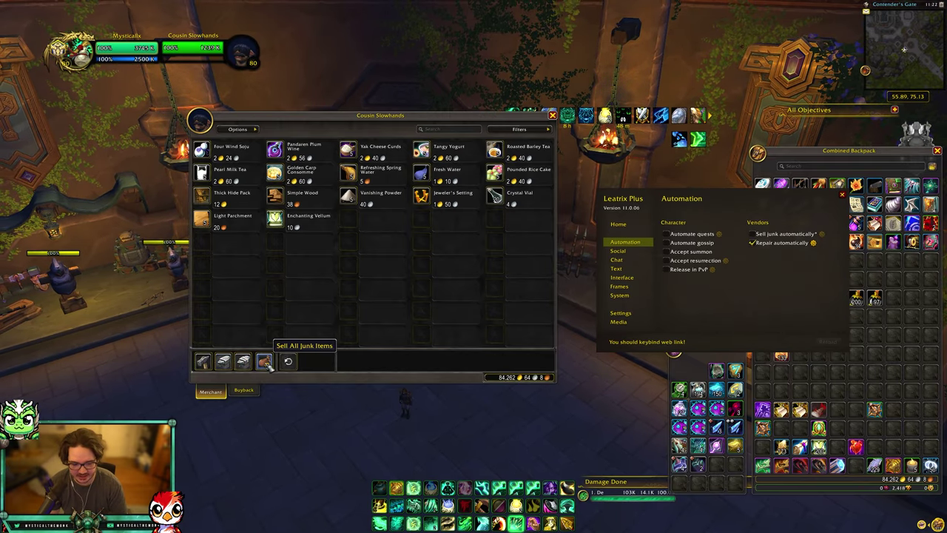
pyautogui.click(552, 116)
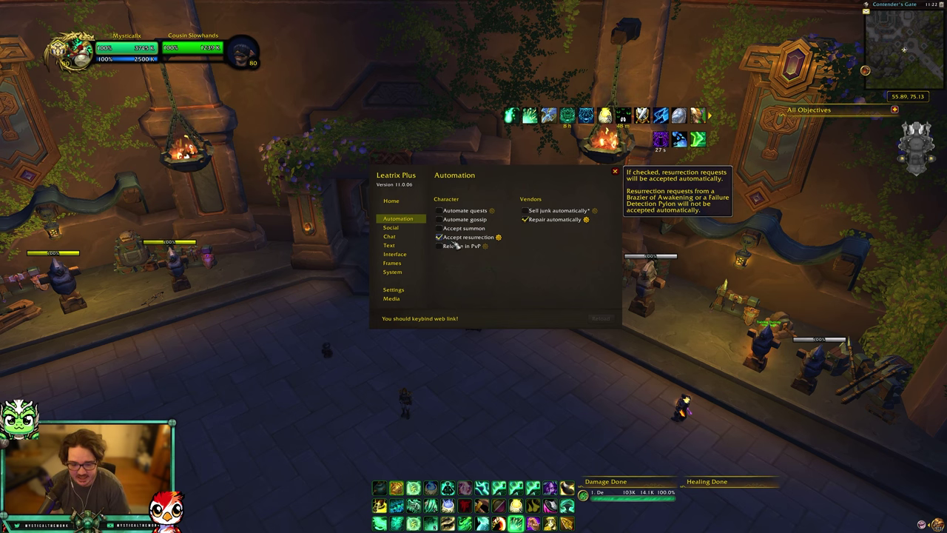
pyautogui.click(447, 246)
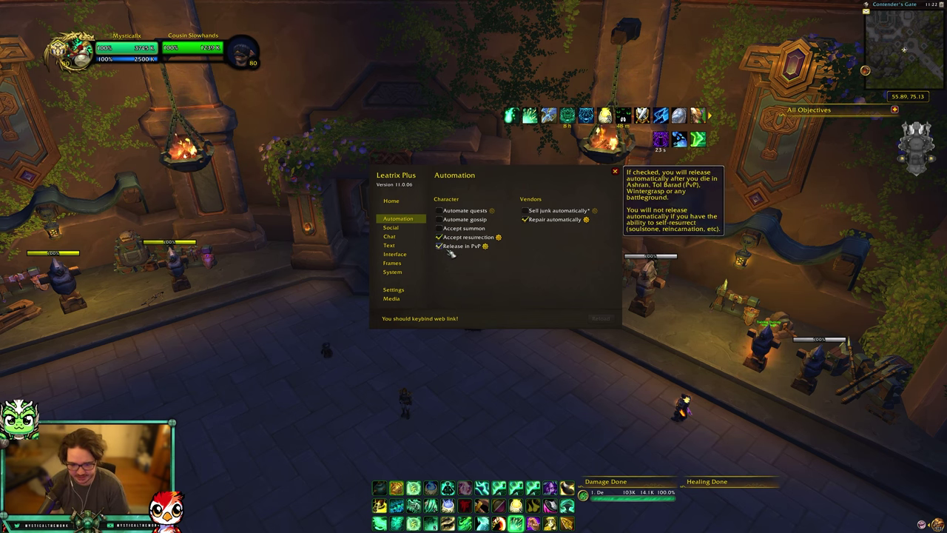
pyautogui.click(409, 228)
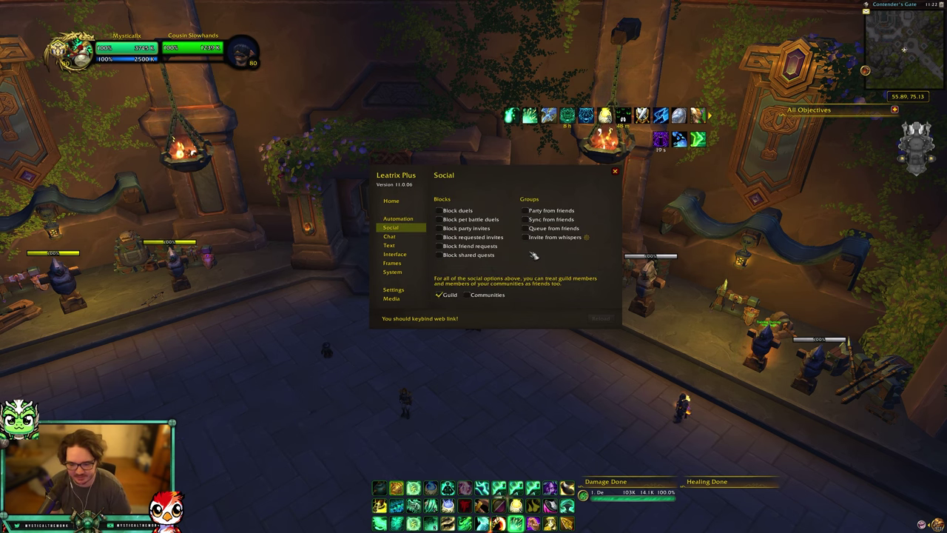
# Look over the Chat page, then hide error messages, portrait numbers, keybind text and macro text on the Text page.
pyautogui.moveTo(543, 233)
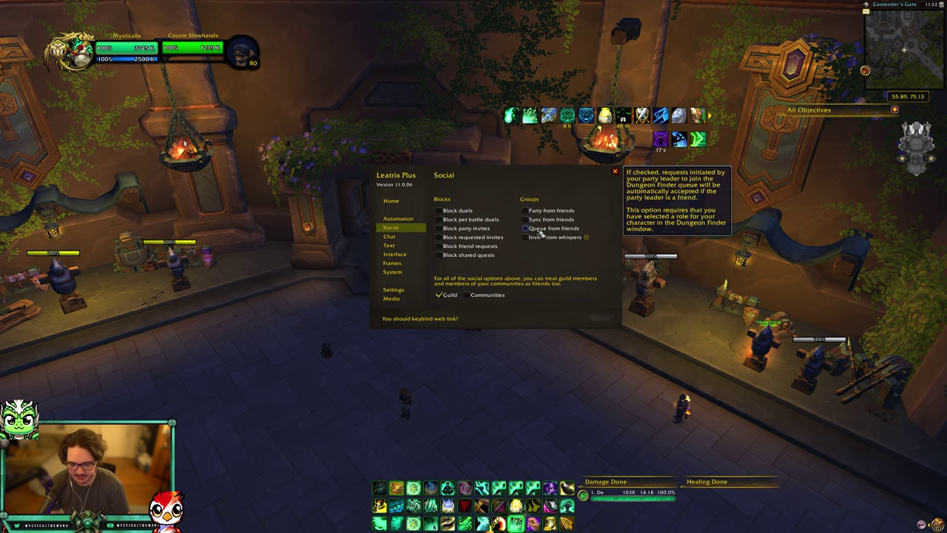
pyautogui.click(390, 237)
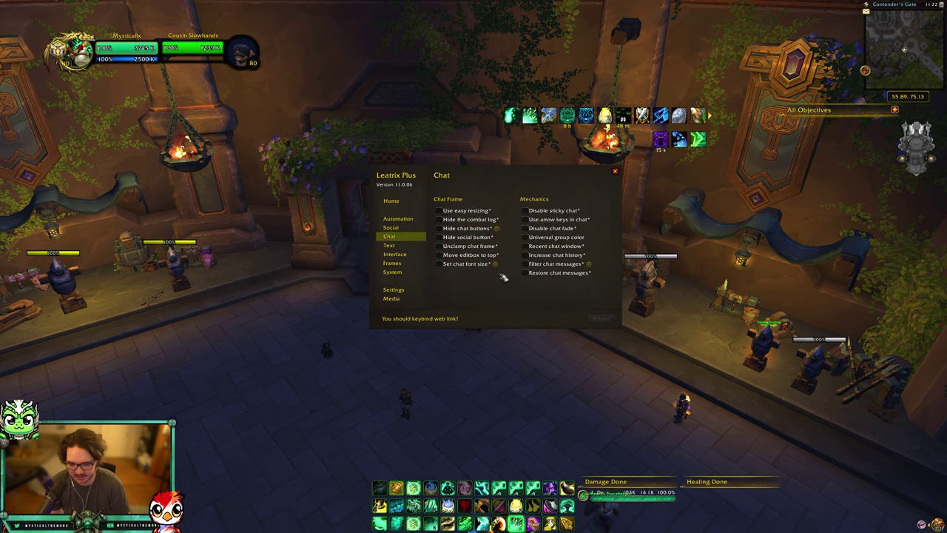
pyautogui.moveTo(445, 221)
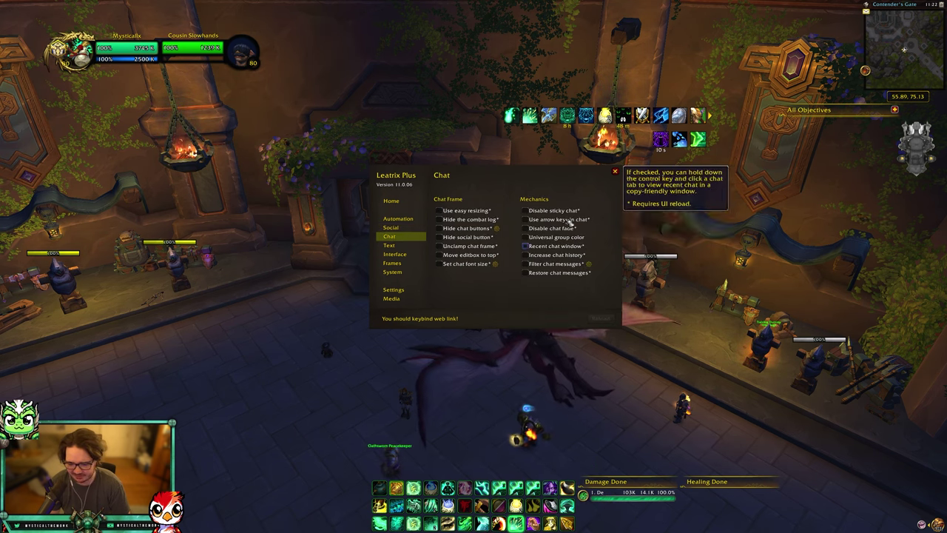
pyautogui.click(388, 245)
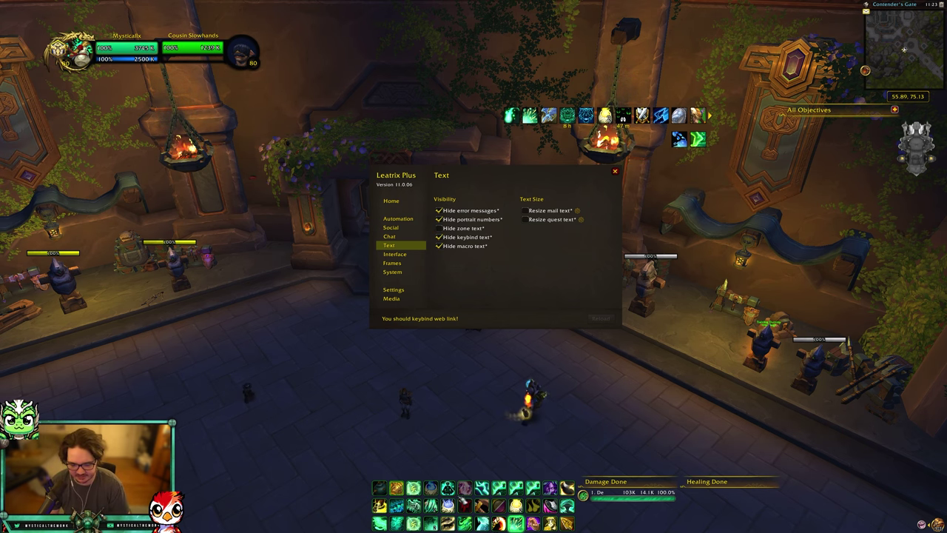
pyautogui.click(440, 237)
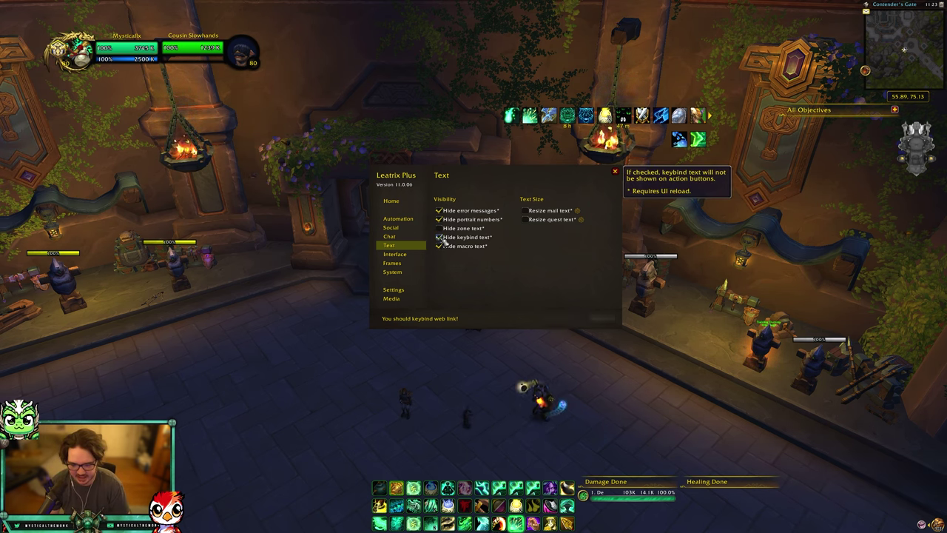
pyautogui.moveTo(428, 319)
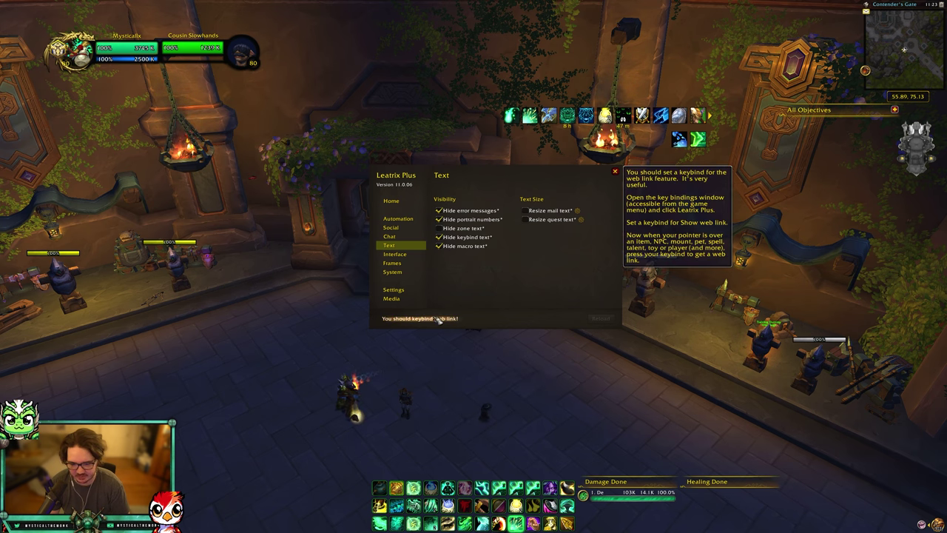
# In Interface, adjust the Enhance minimap button cluster scale.
pyautogui.click(416, 254)
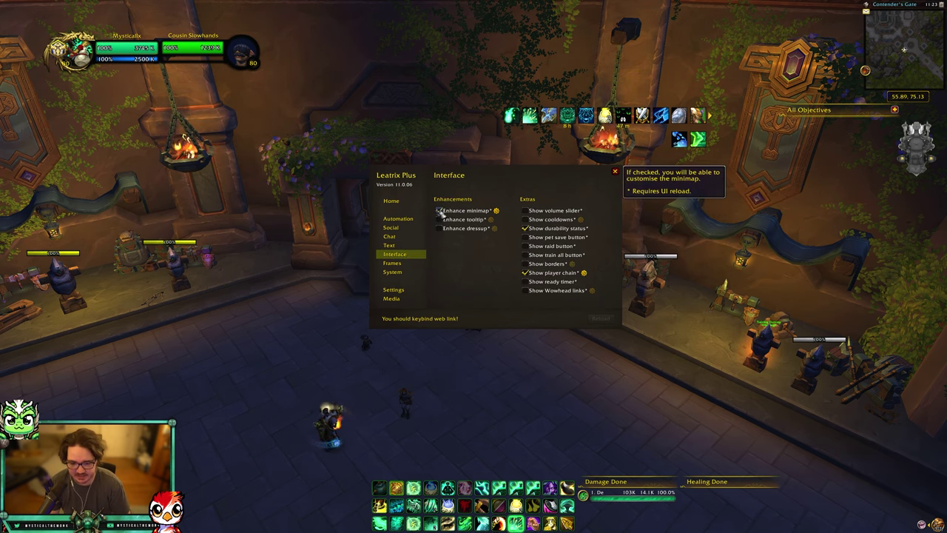
pyautogui.click(497, 211)
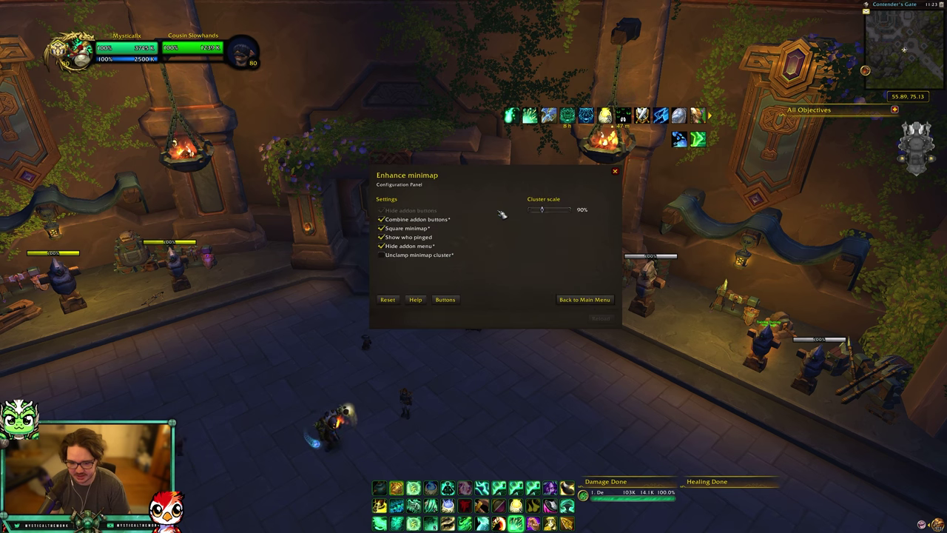
pyautogui.moveTo(556, 212)
pyautogui.mouseDown()
pyautogui.moveTo(570, 210)
pyautogui.moveTo(538, 215)
pyautogui.moveTo(549, 219)
pyautogui.mouseUp()
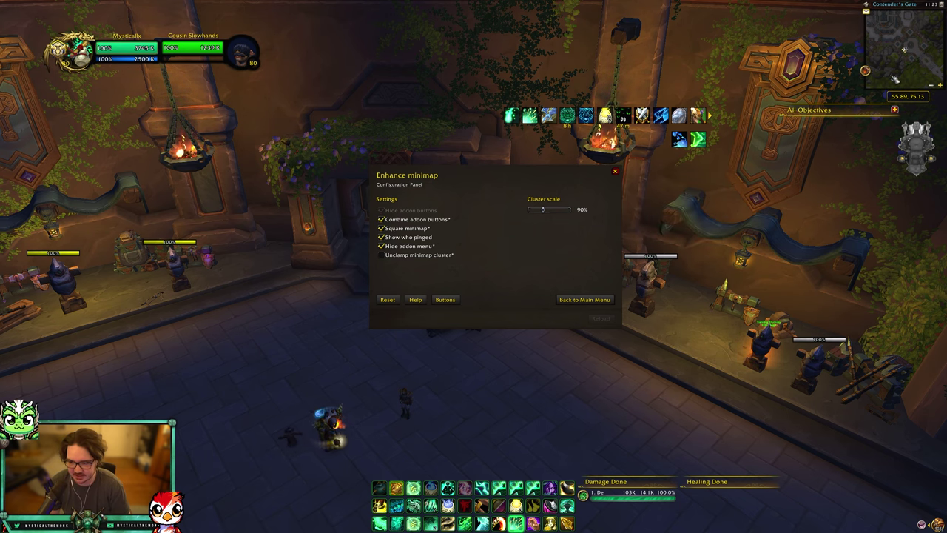
pyautogui.moveTo(891, 77)
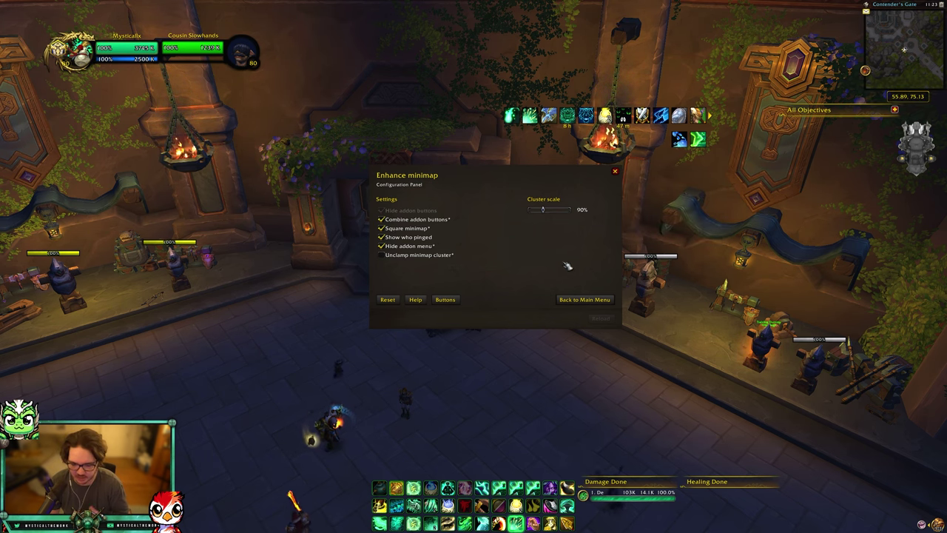
pyautogui.click(585, 299)
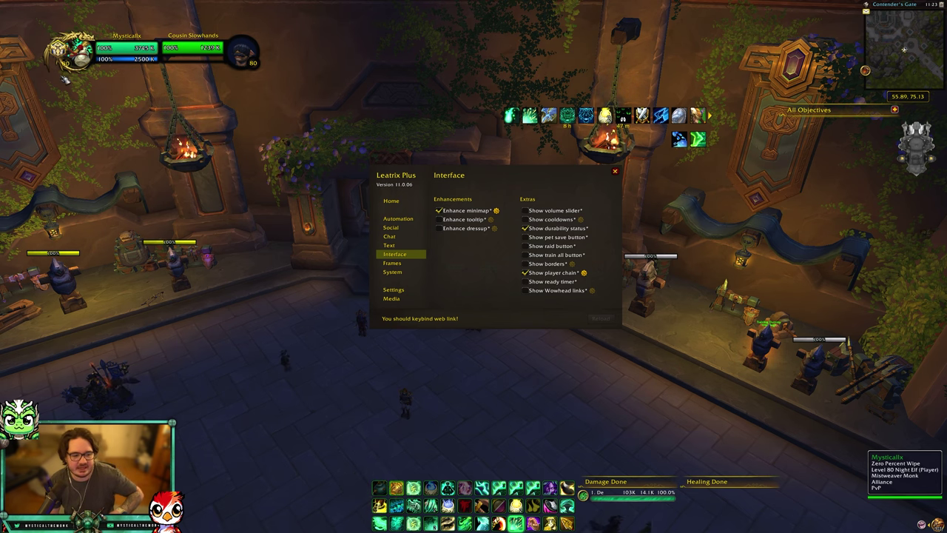
# Change the Show player chain style to RARE.
pyautogui.click(583, 272)
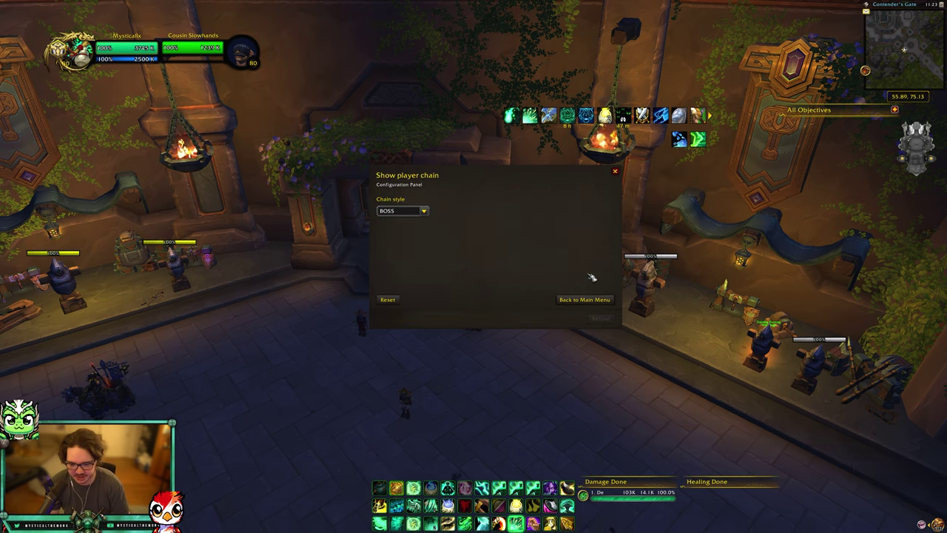
pyautogui.click(424, 212)
pyautogui.click(407, 224)
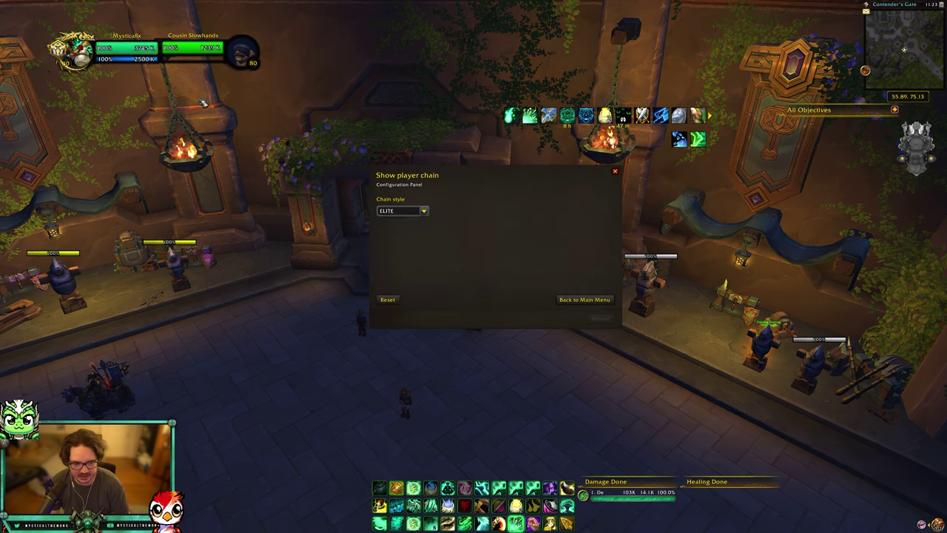
pyautogui.click(424, 211)
pyautogui.click(406, 242)
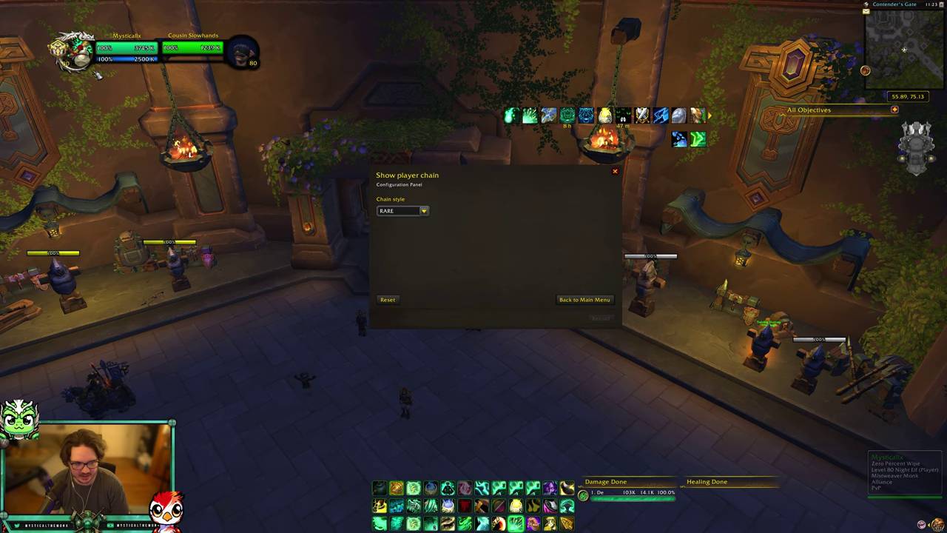
pyautogui.click(575, 300)
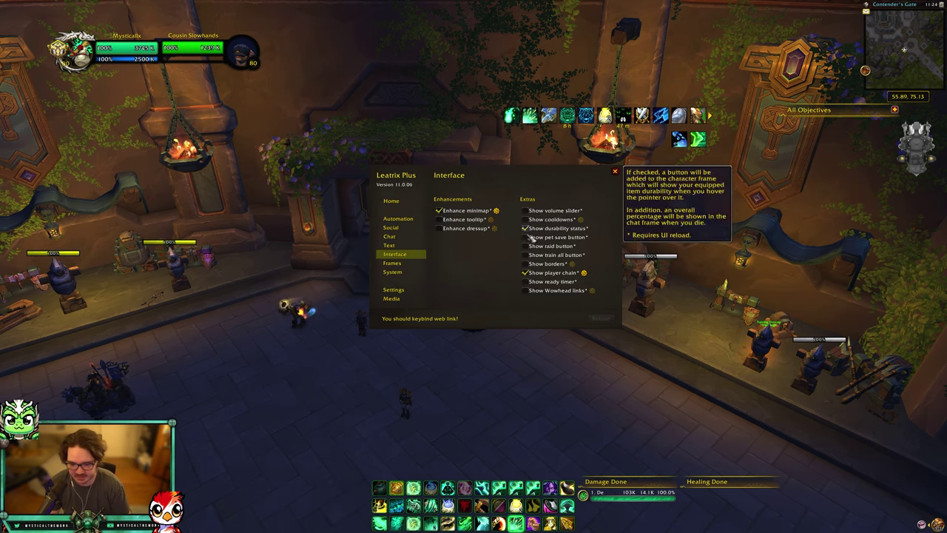
# Review the Frames, System and Settings pages (Scale 100%, Transparency 0%), then close Leatrix Plus with Escape.
pyautogui.click(393, 264)
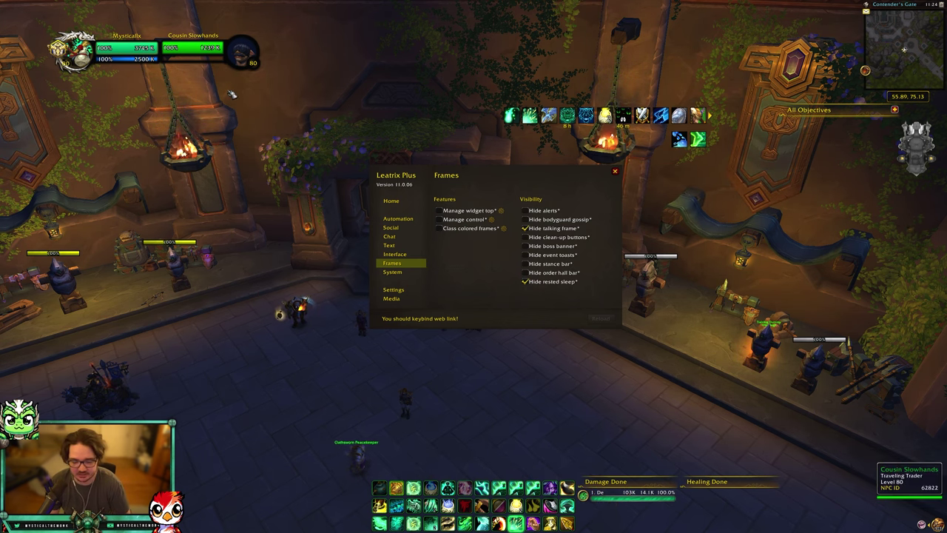
pyautogui.click(392, 272)
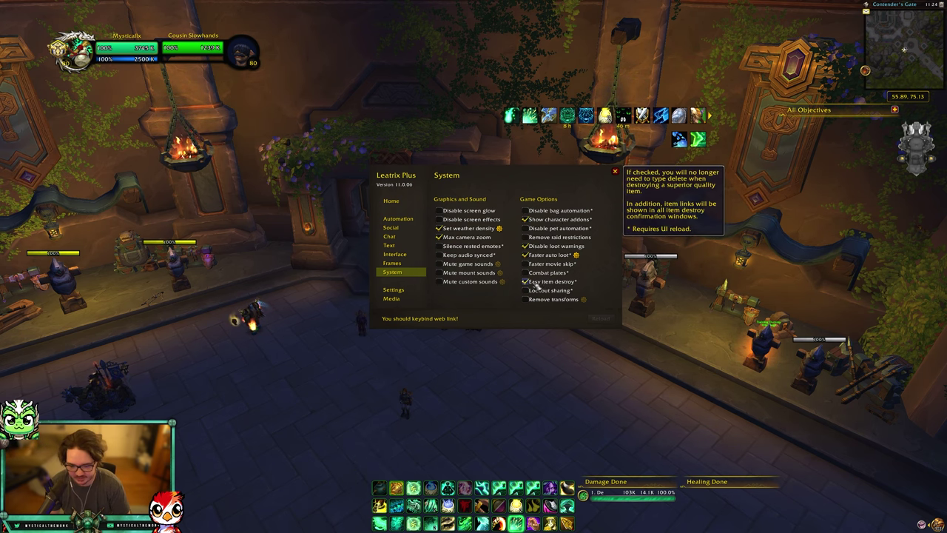
pyautogui.click(393, 290)
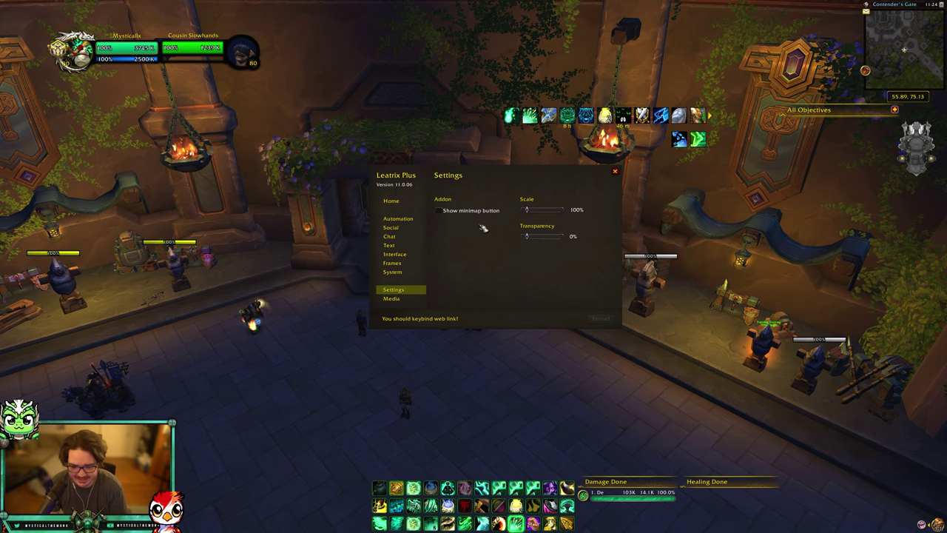
pyautogui.press('Escape')
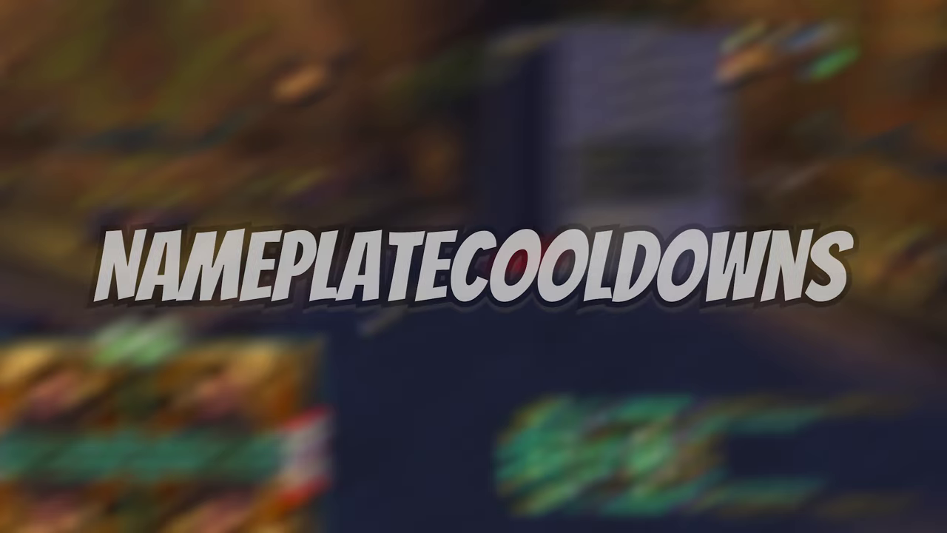